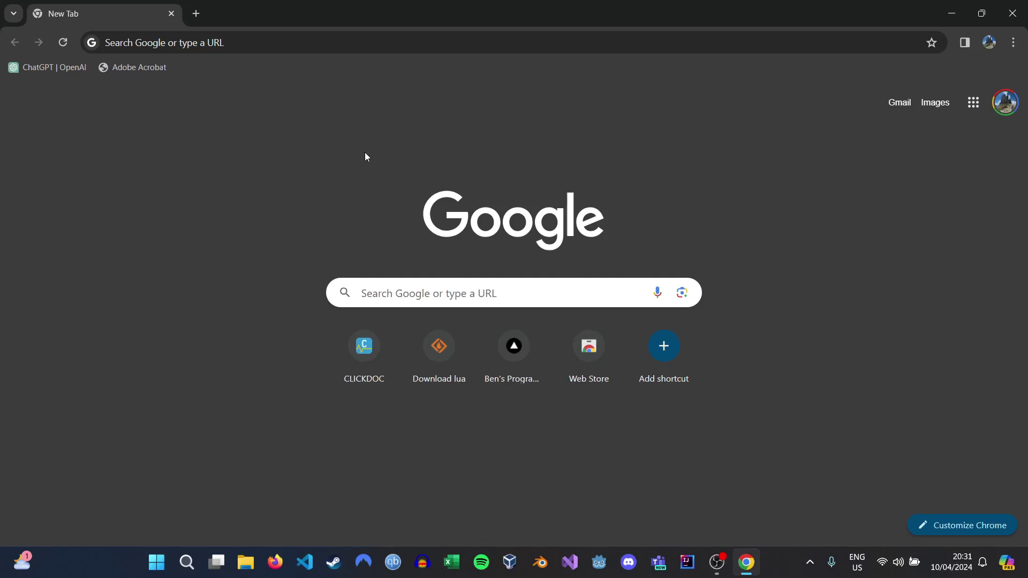
Paste the SourceForge lua-5.4.2_Win64_bin.zip link into Chrome and reveal the finished download in Downloads.
click(282, 43)
text(https://sourceforge.net/projects/luabinaries/files/5.4.2/Tools%20Executables/lua-5.4.2_Win64_bin.zip/download)
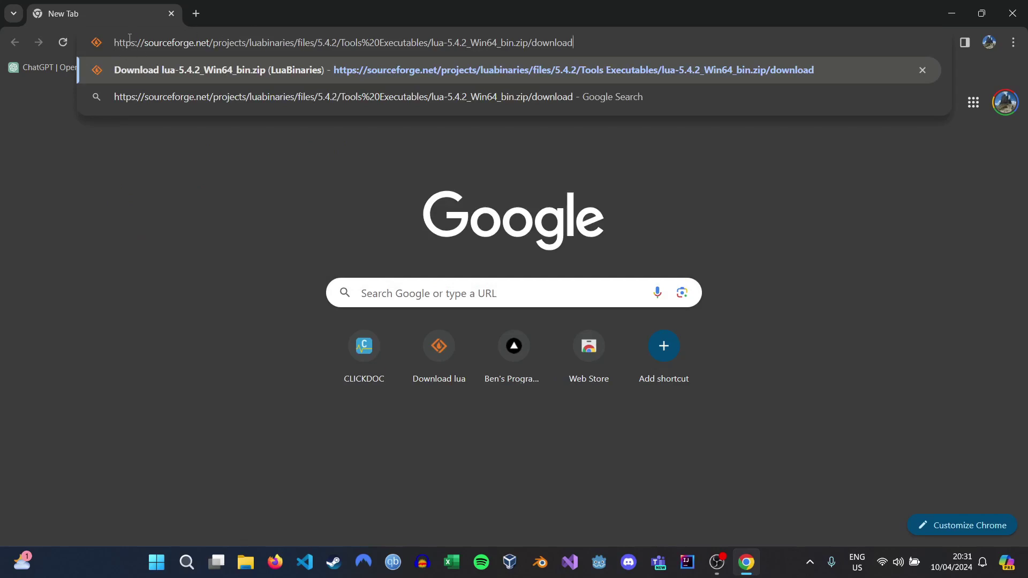
key(Return)
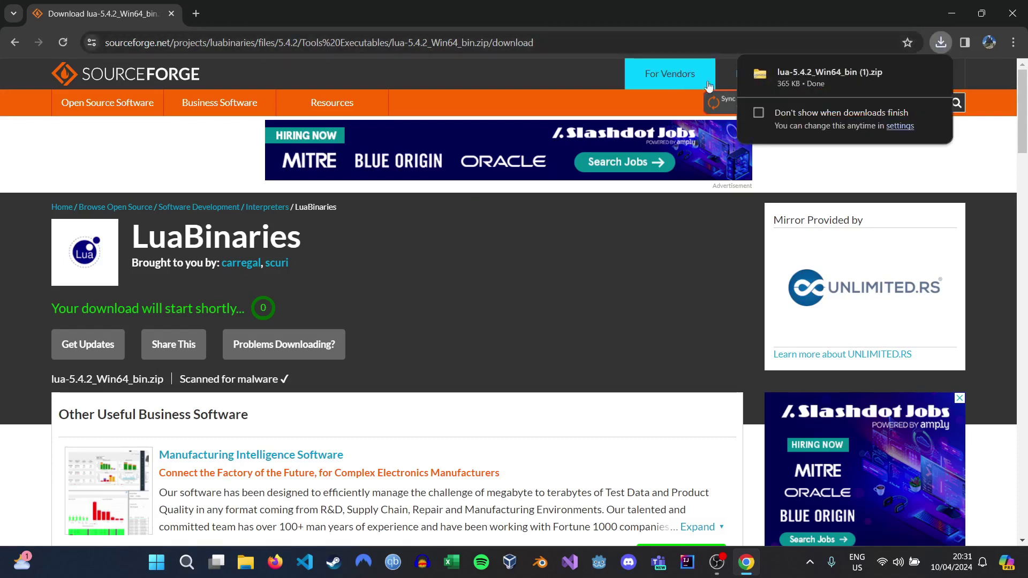
mouse_move(843, 77)
click(907, 74)
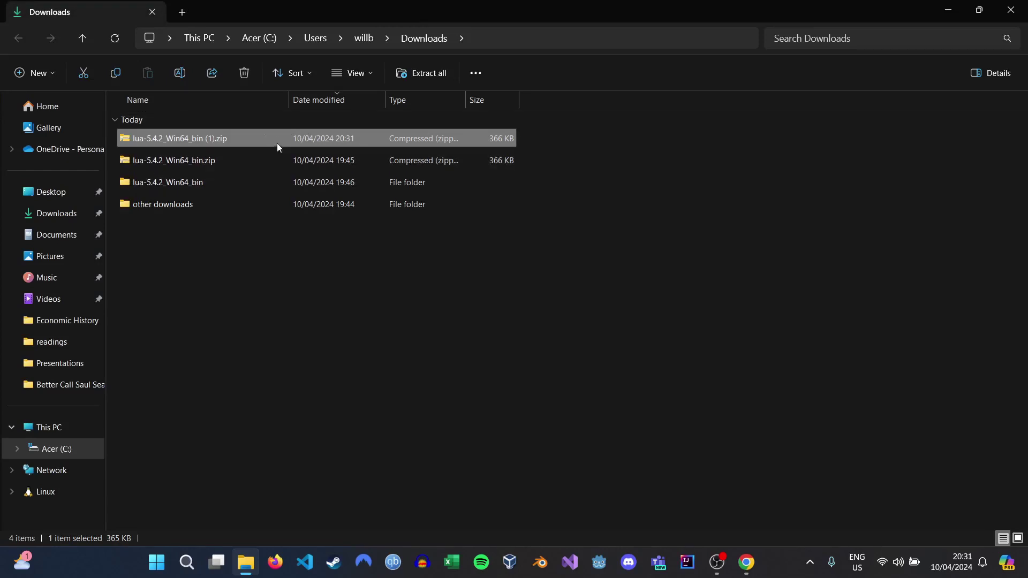
Extract the Lua zip with WinRAR into the suggested lua-5.4.2_Win64_bin (1) folder.
right_click(206, 140)
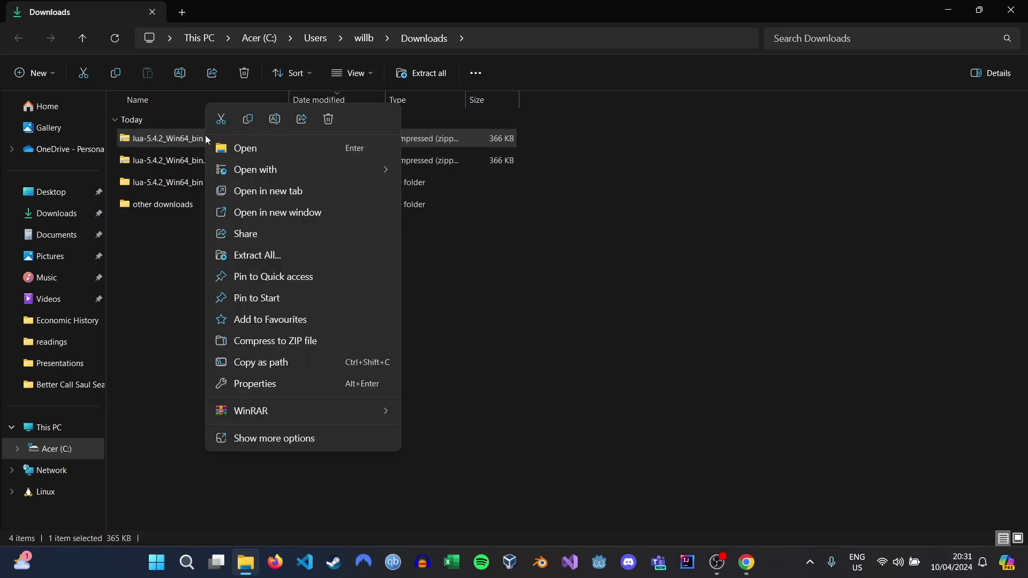
mouse_move(305, 410)
click(455, 434)
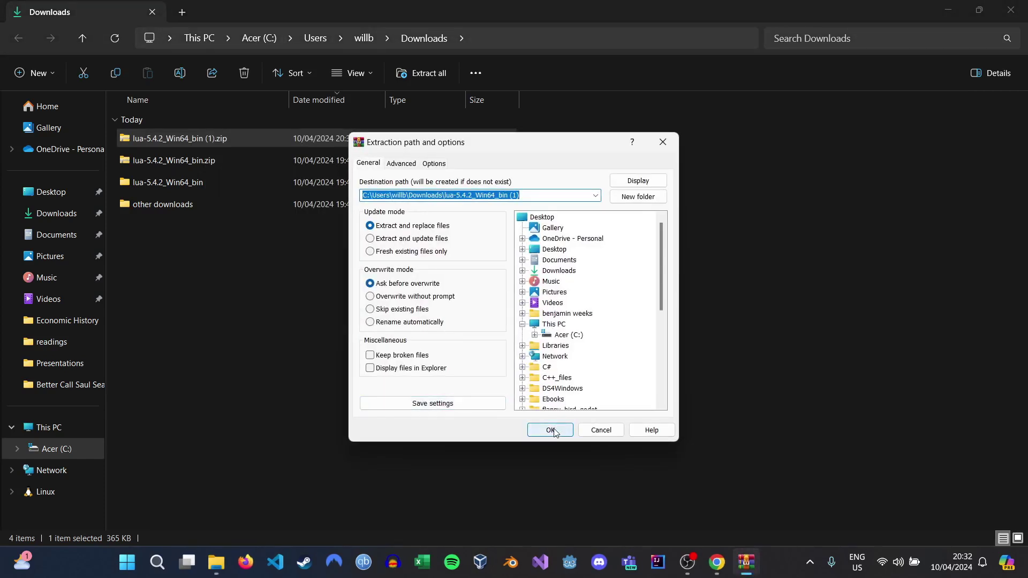
click(552, 431)
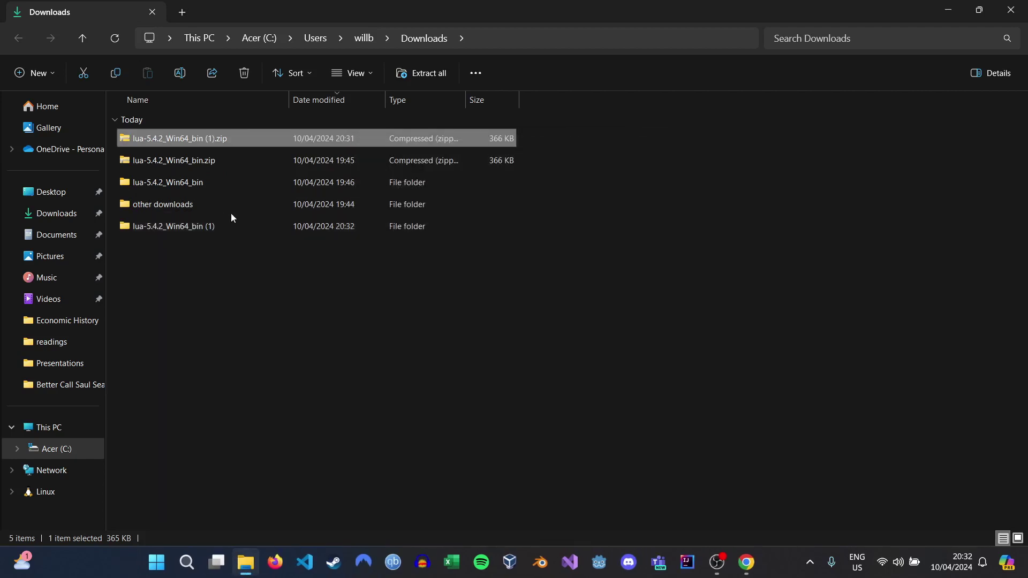
Delete the old lua-5.4.2_Win64_bin folder and its zip from Downloads.
click(250, 184)
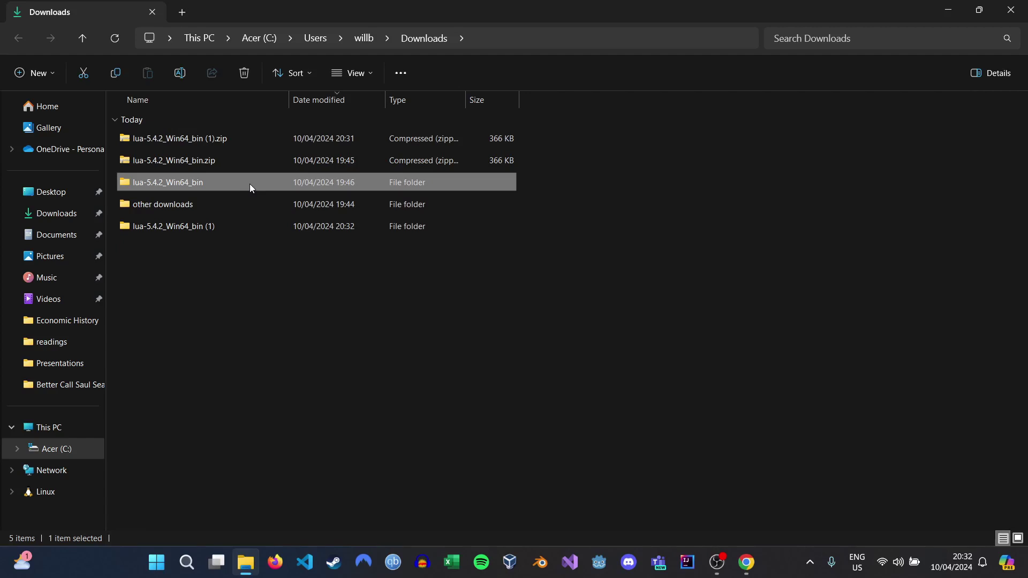
key(Delete)
click(232, 158)
key(Delete)
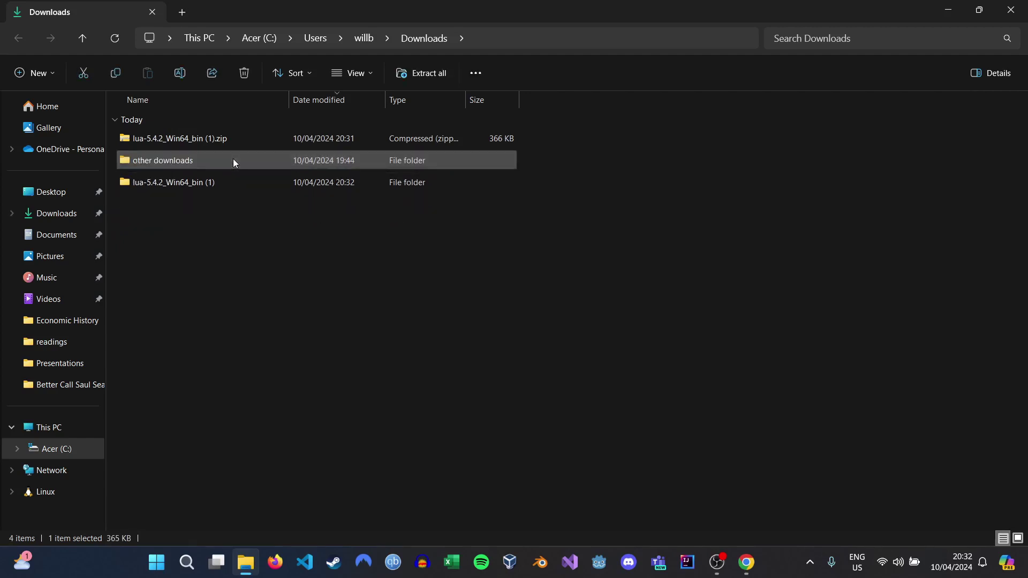
Rename the newly extracted folder to lua-5.4.2 and open it to check its files.
click(240, 183)
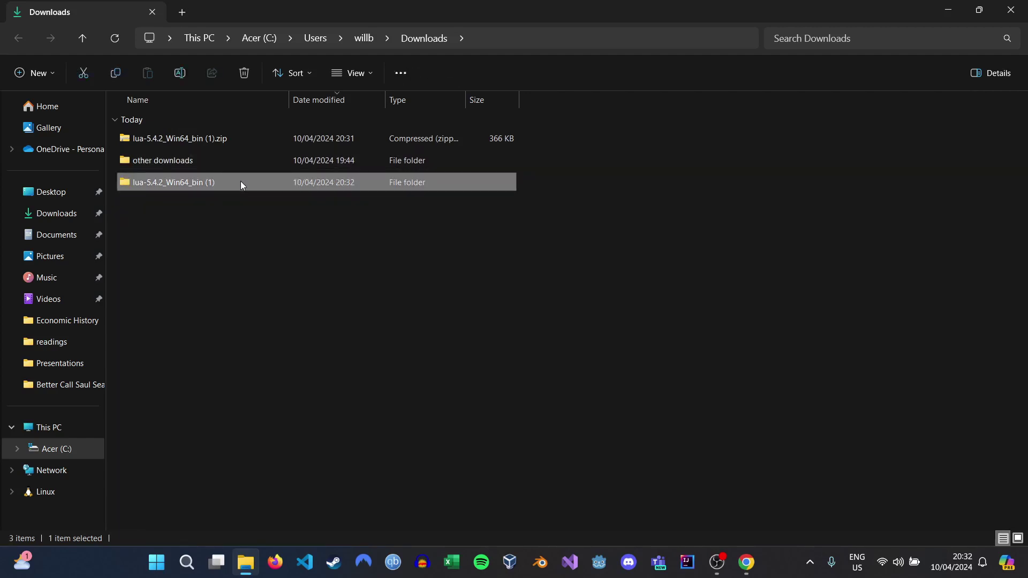
key(F2)
text(lua-5.4.2)
key(Return)
double_click(190, 181)
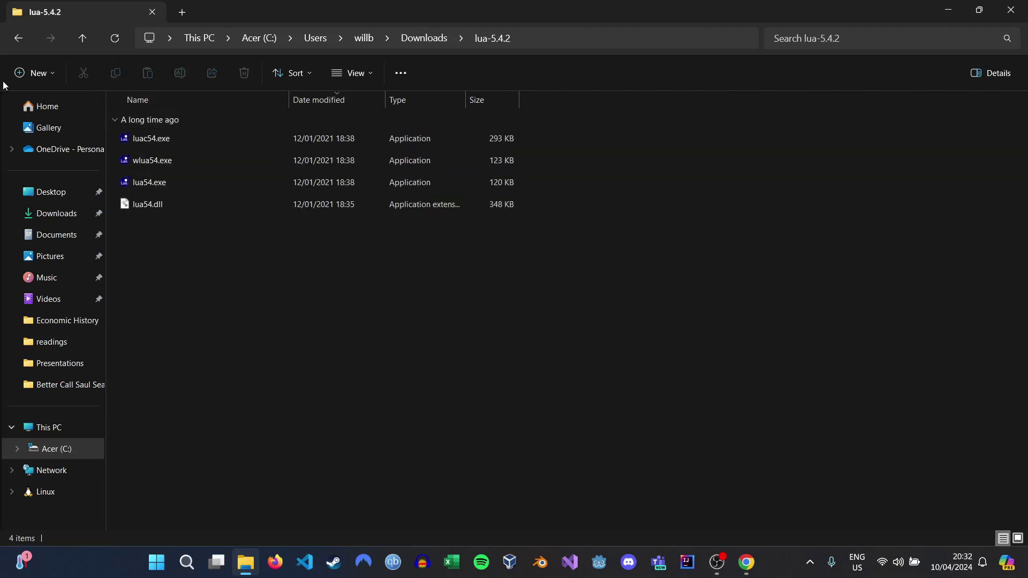
Back in Downloads, copy the lua-5.4.2 folder.
click(18, 39)
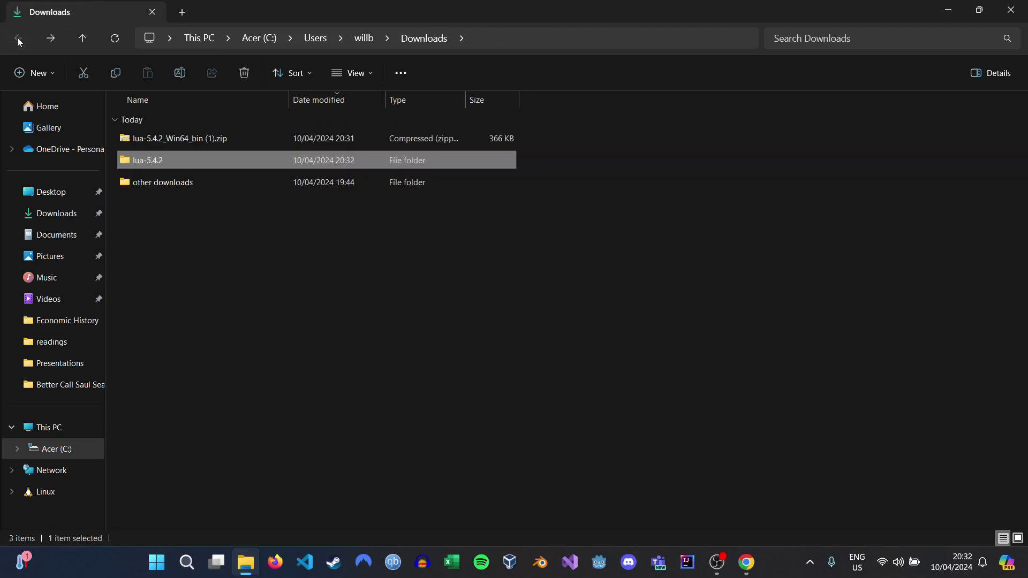
right_click(168, 159)
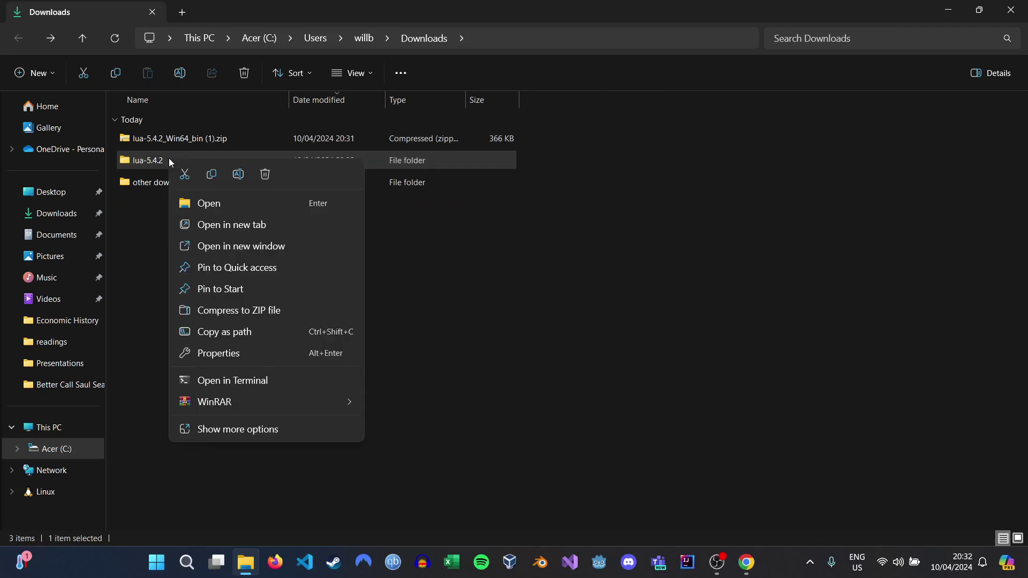
click(213, 174)
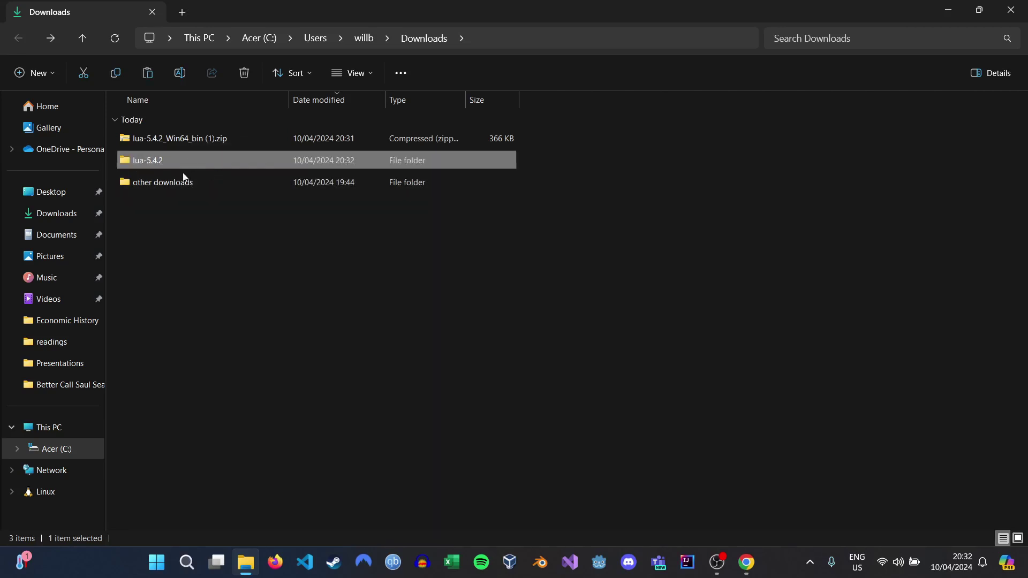
click(216, 140)
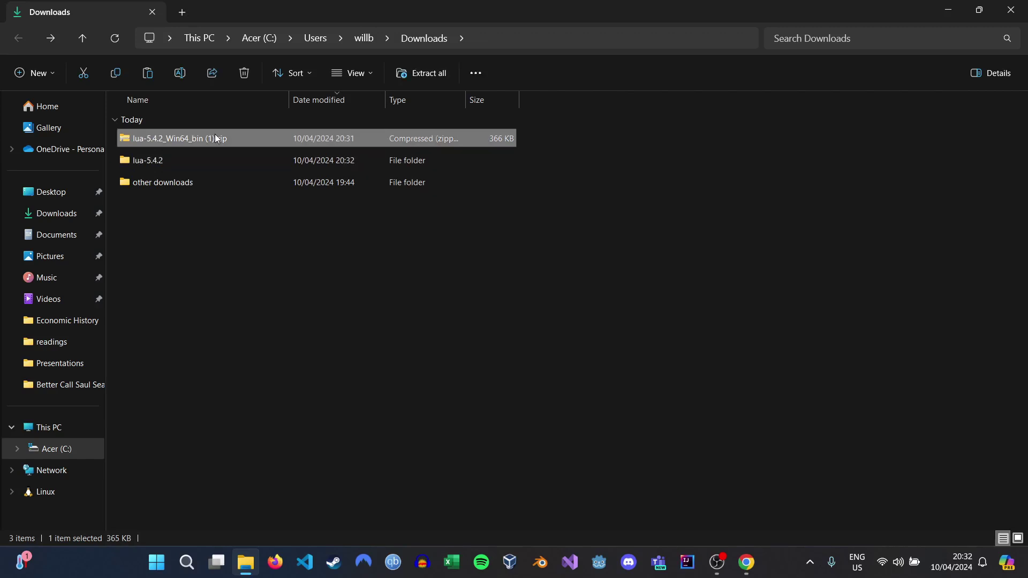
right_click(216, 138)
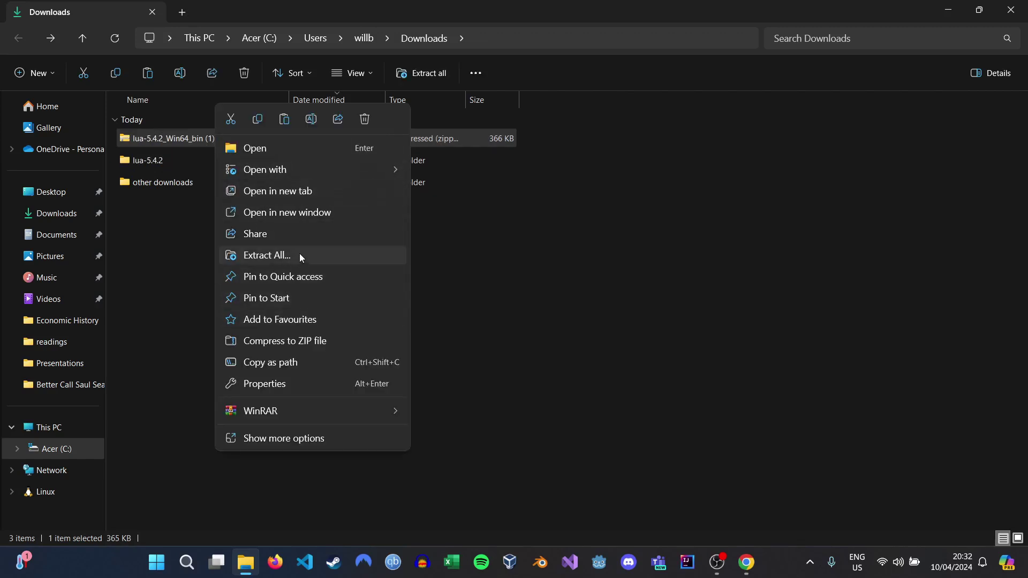
click(519, 271)
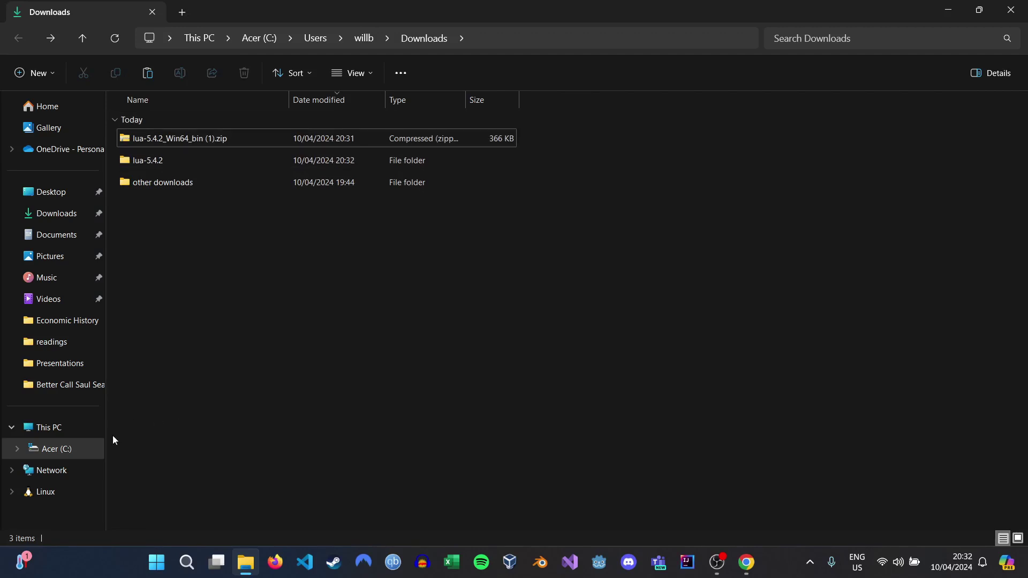
Paste lua-5.4.2 into C:\Program Files, granting administrator permission.
click(60, 429)
double_click(235, 133)
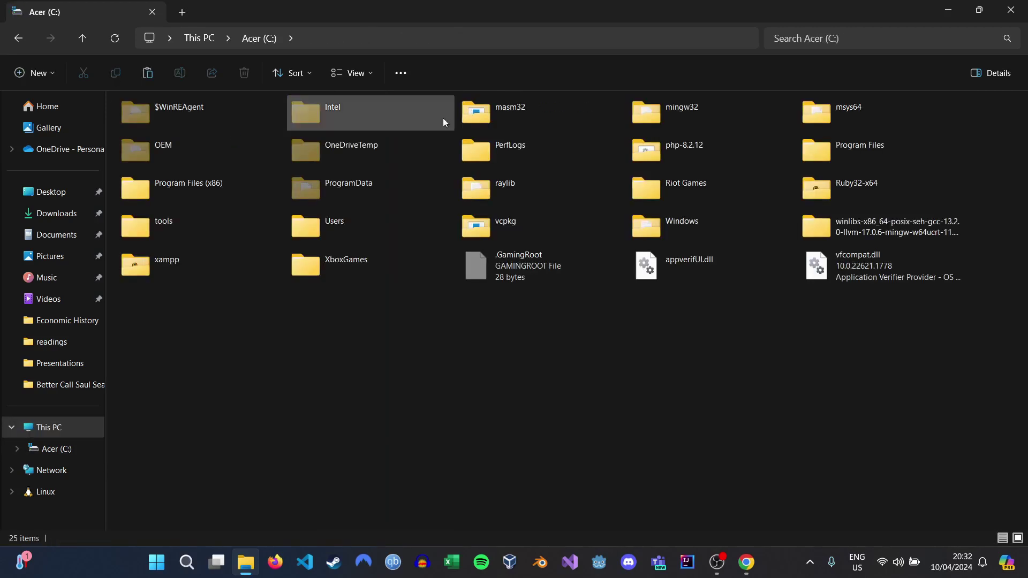
double_click(865, 146)
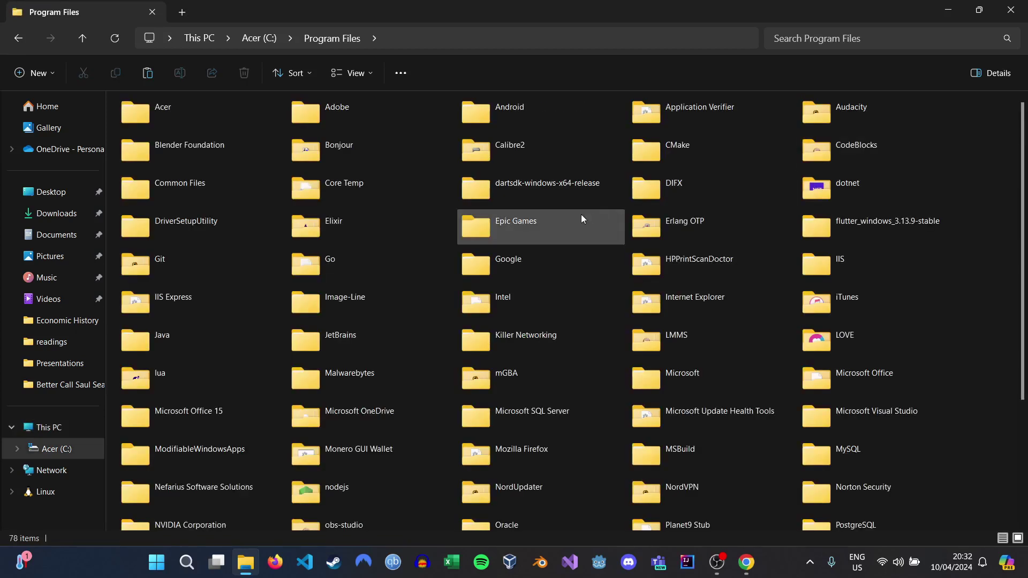
right_click(987, 342)
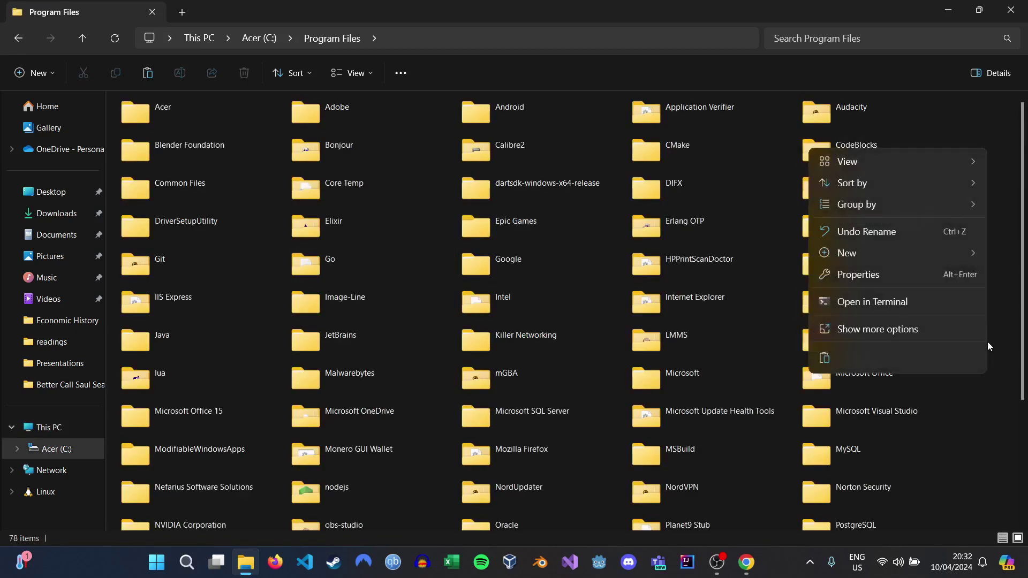
click(825, 358)
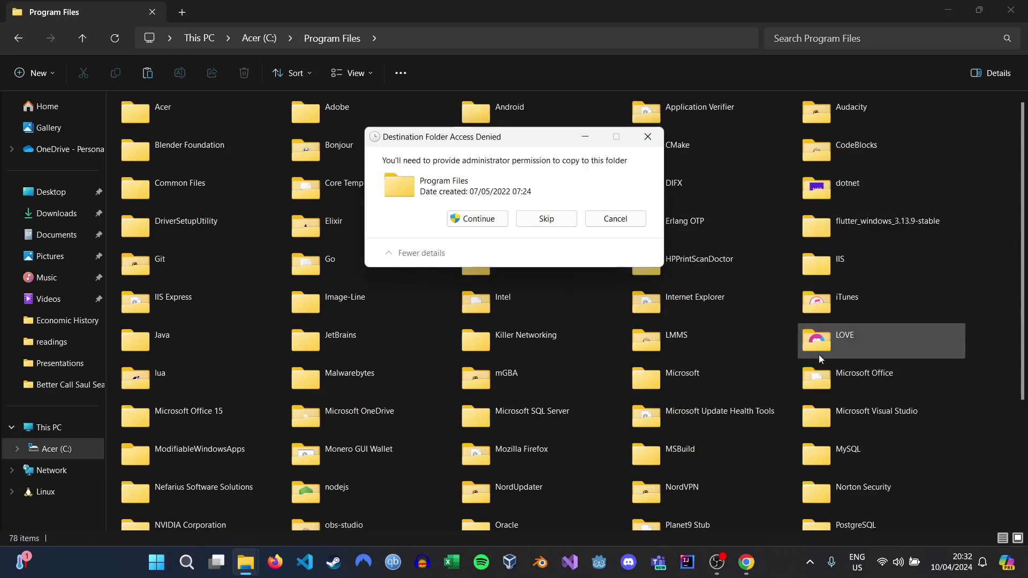
click(476, 219)
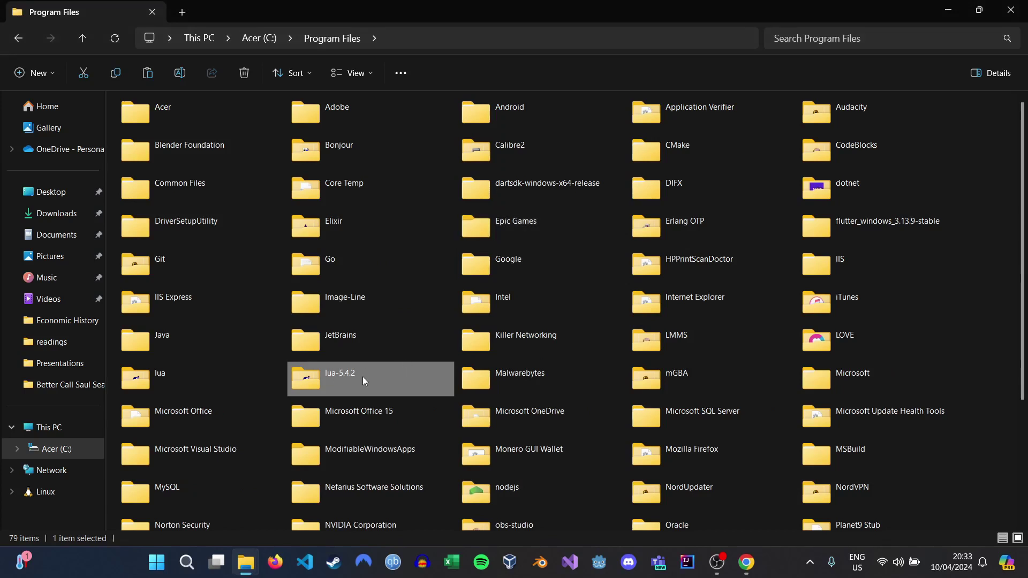
mouse_move(339, 373)
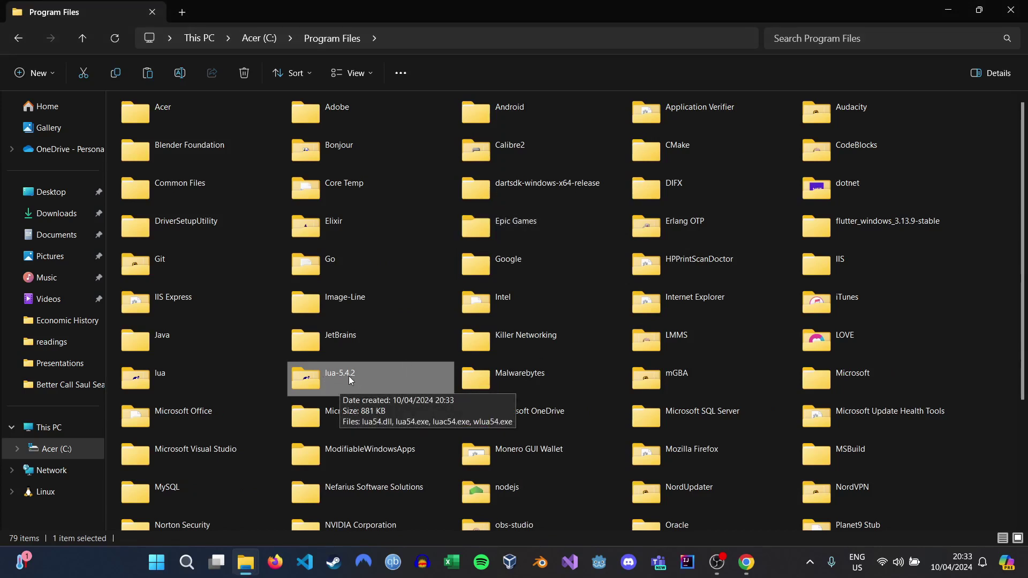
Open lua-5.4.2 in Program Files and copy C:\Program Files\lua-5.4.2 from the address bar.
double_click(350, 378)
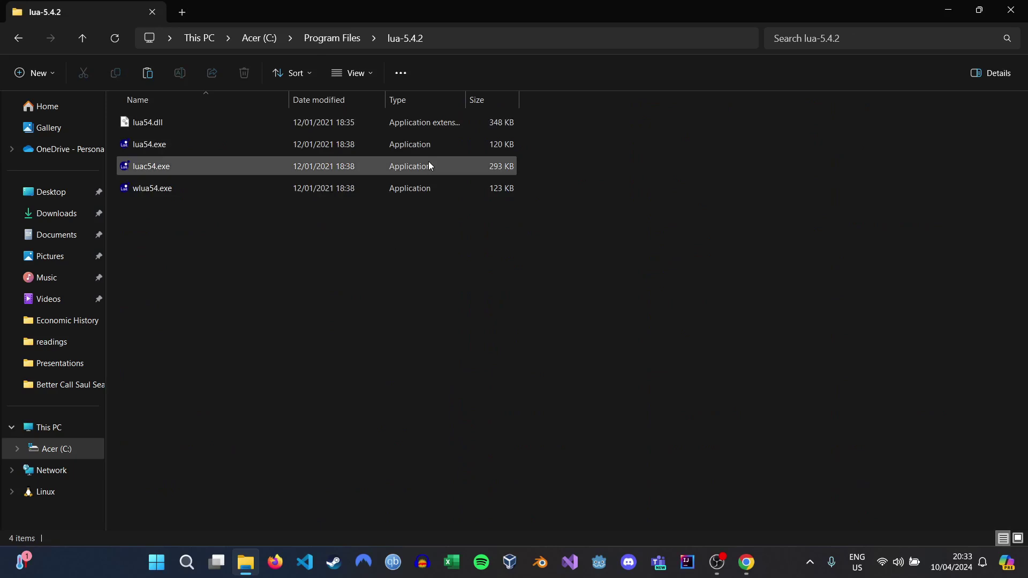
click(539, 38)
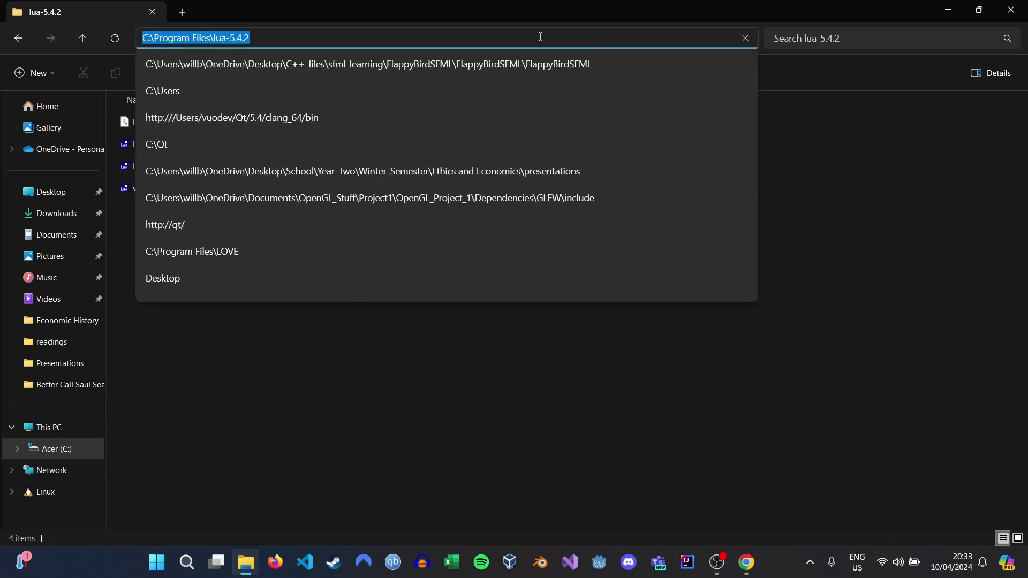
right_click(250, 36)
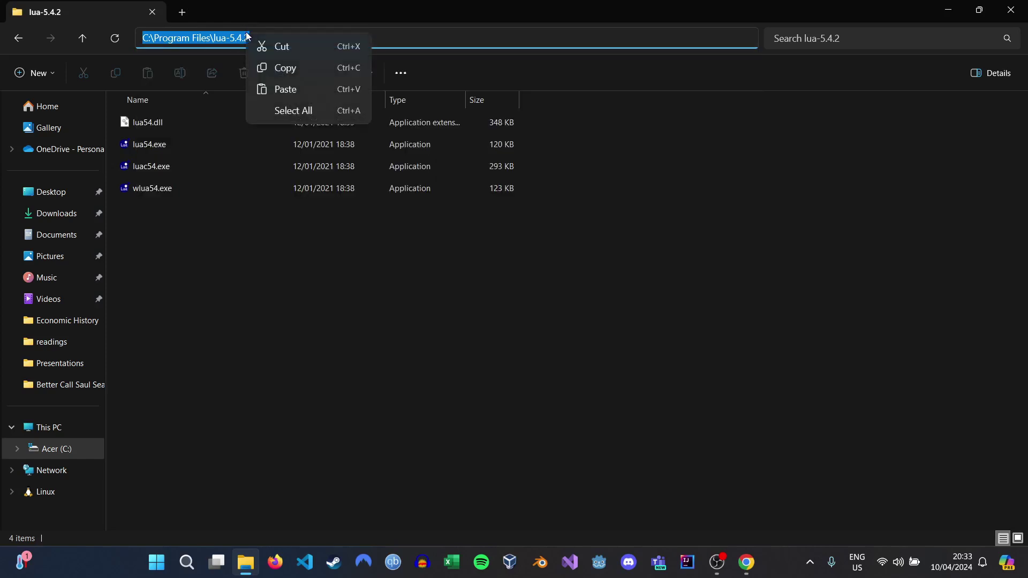
click(283, 69)
click(306, 301)
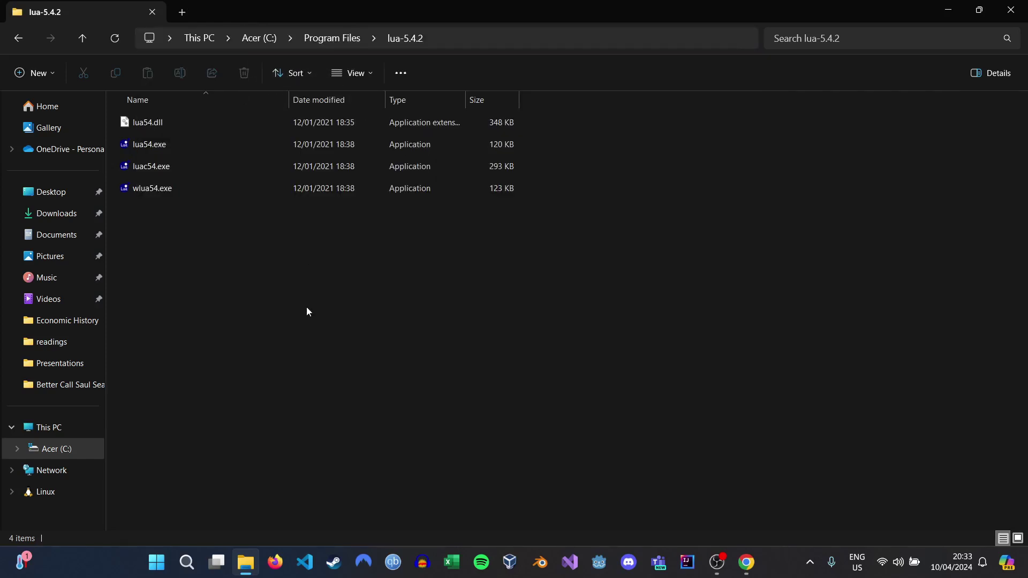
Search Start for 'Edit the system environment variables' and open System Properties.
click(155, 563)
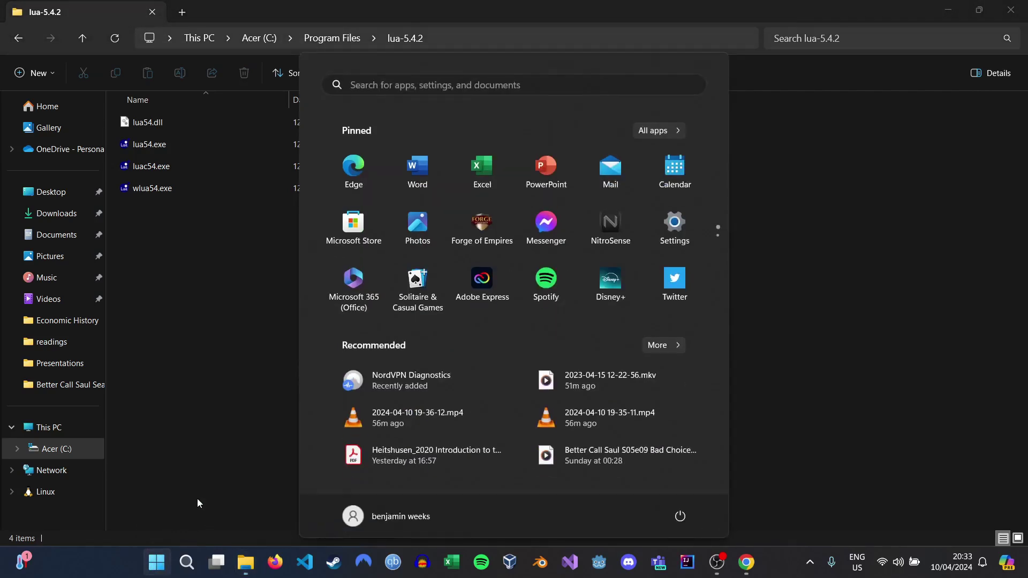
click(497, 85)
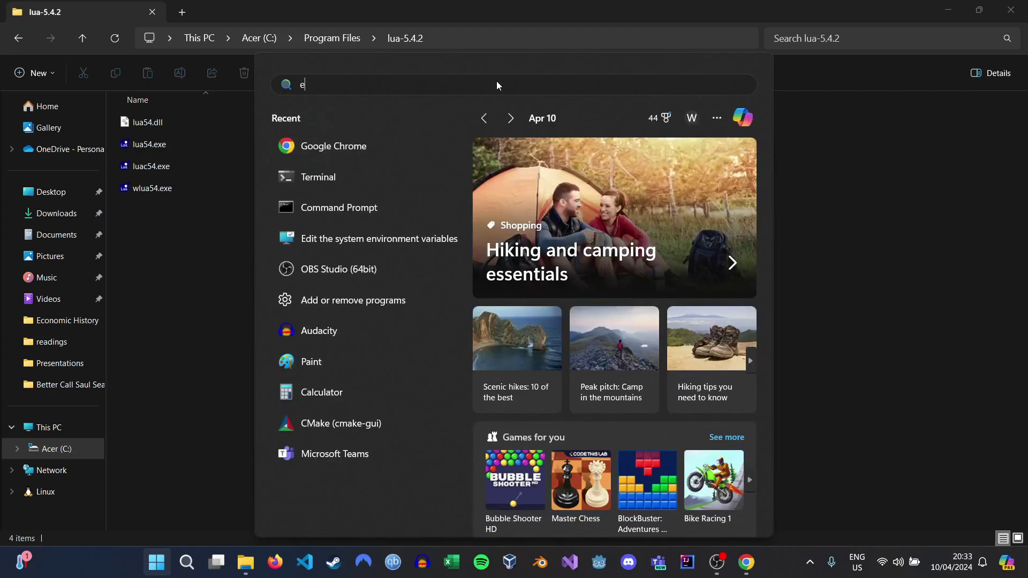
text(enviro)
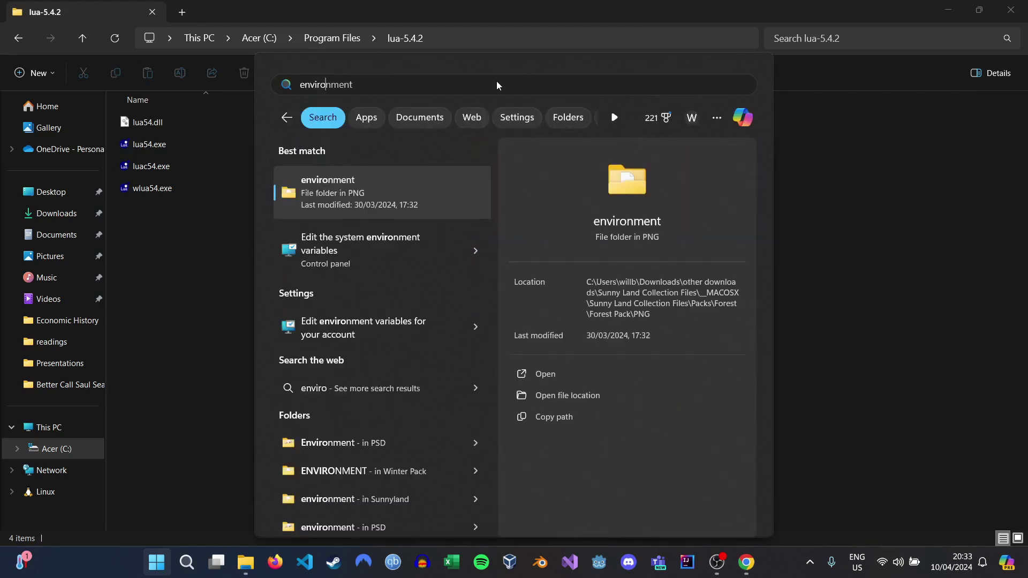
key(Down)
key(Return)
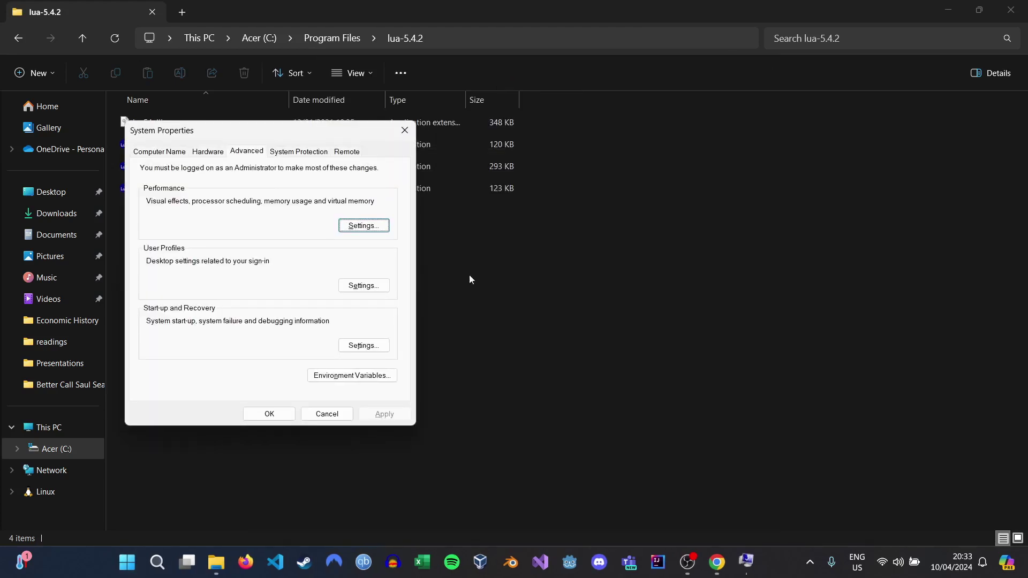
Add C:\Program Files\lua-5.4.2 as a new entry in the user Path variable.
click(352, 376)
scroll(570, 166, down, 3)
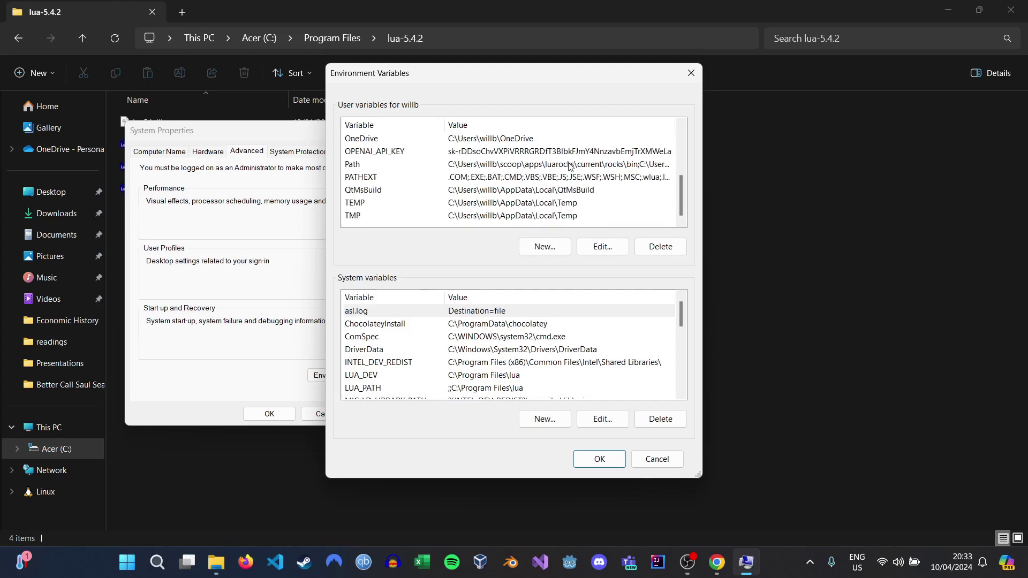
double_click(508, 169)
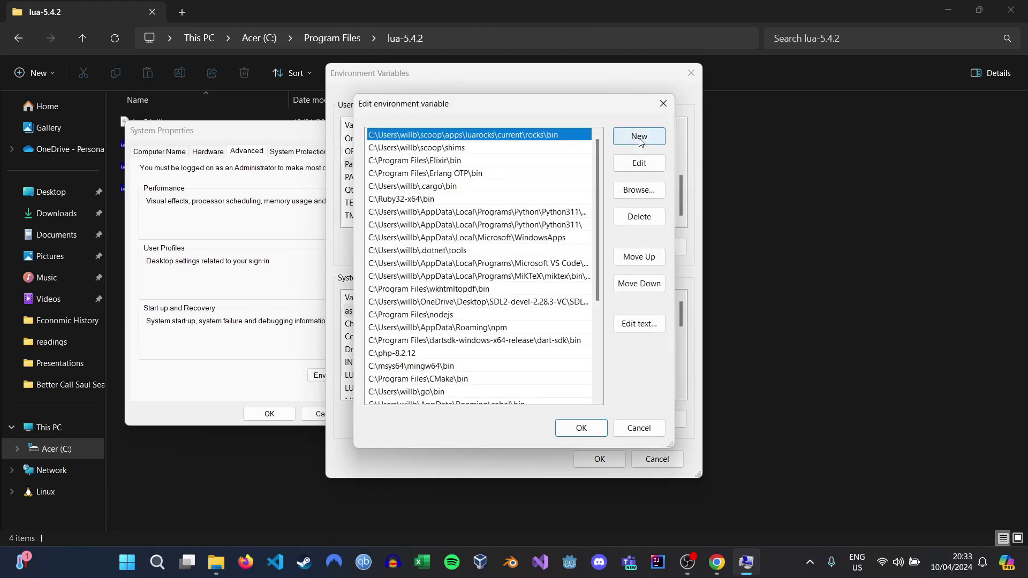
click(640, 138)
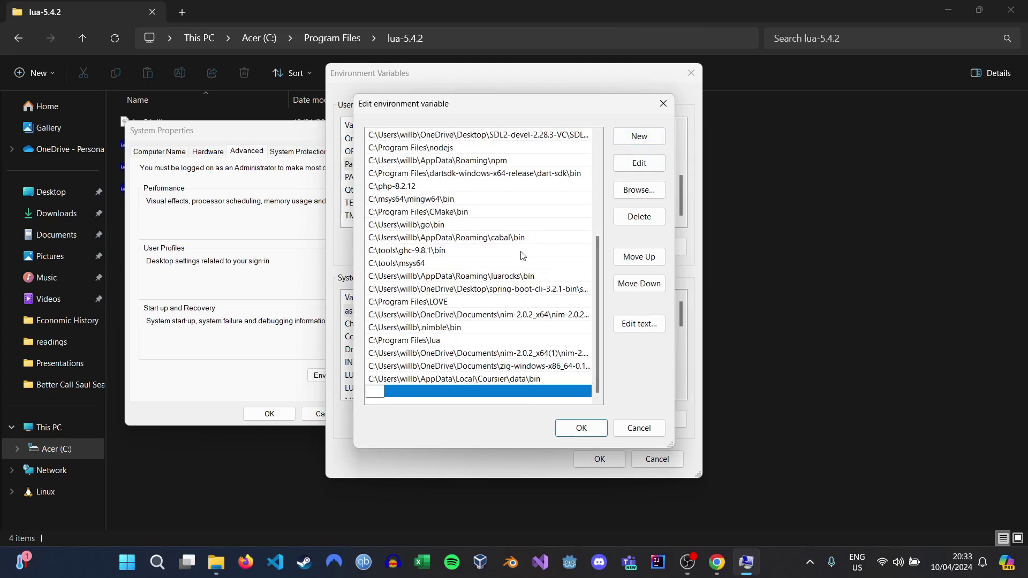
text(C:\Program Files\lua-5.4.2)
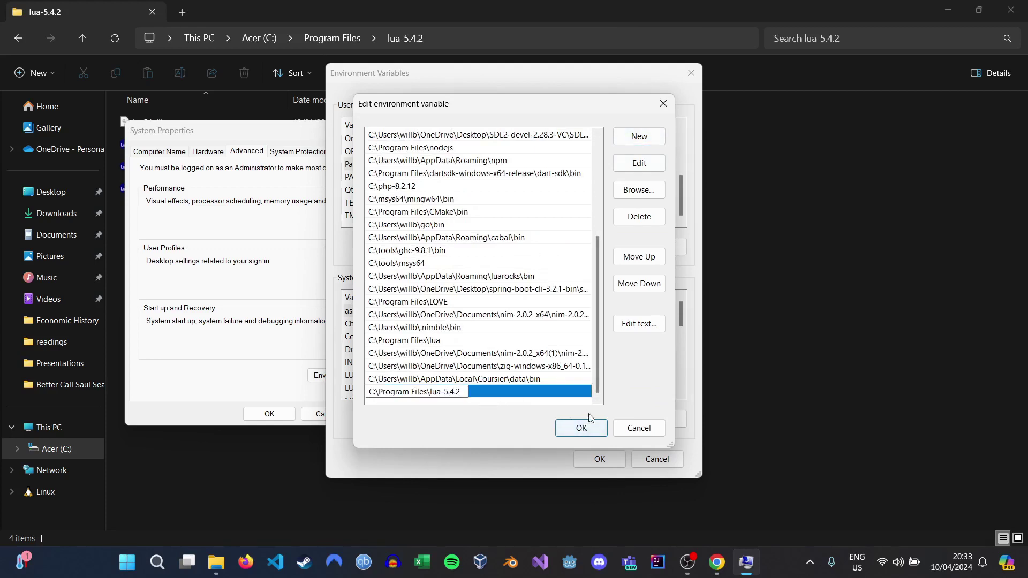
key(Return)
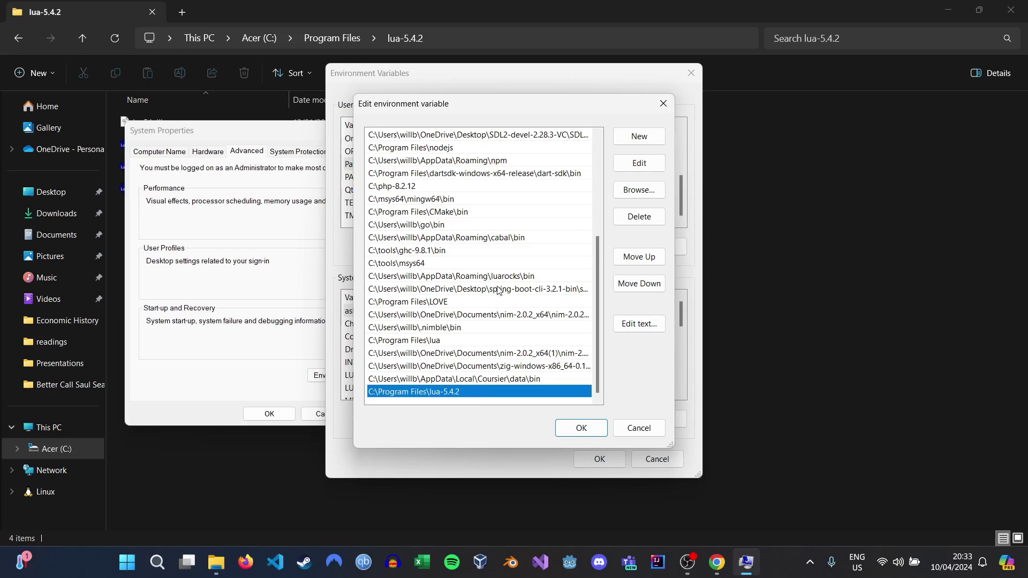
scroll(498, 289, up, 1)
scroll(498, 290, down, 1)
Clear the lua-5.4.2 Path entry and confirm with OK in both environment variable dialogs.
double_click(447, 393)
key(BackSpace)
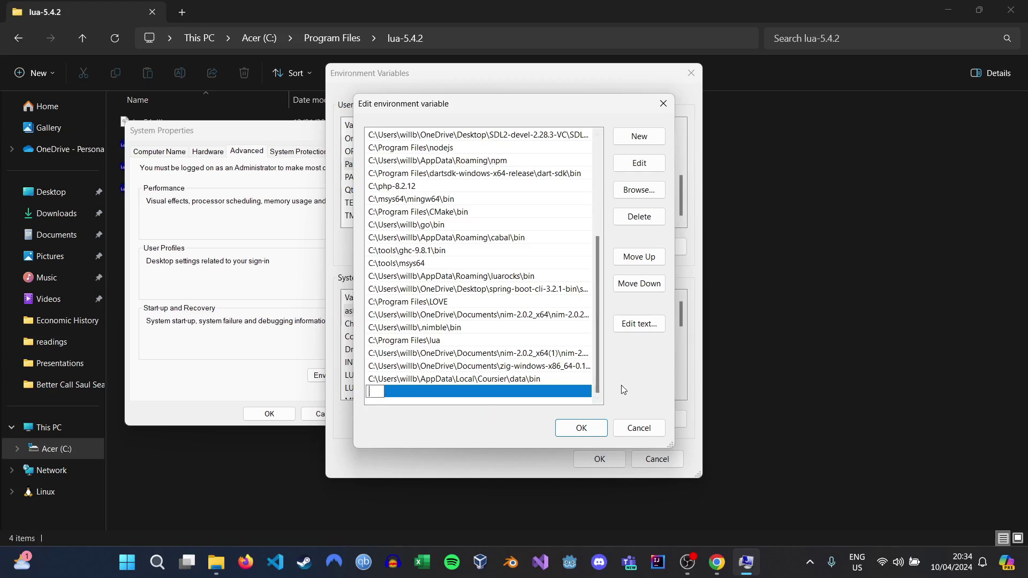
key(Return)
click(450, 354)
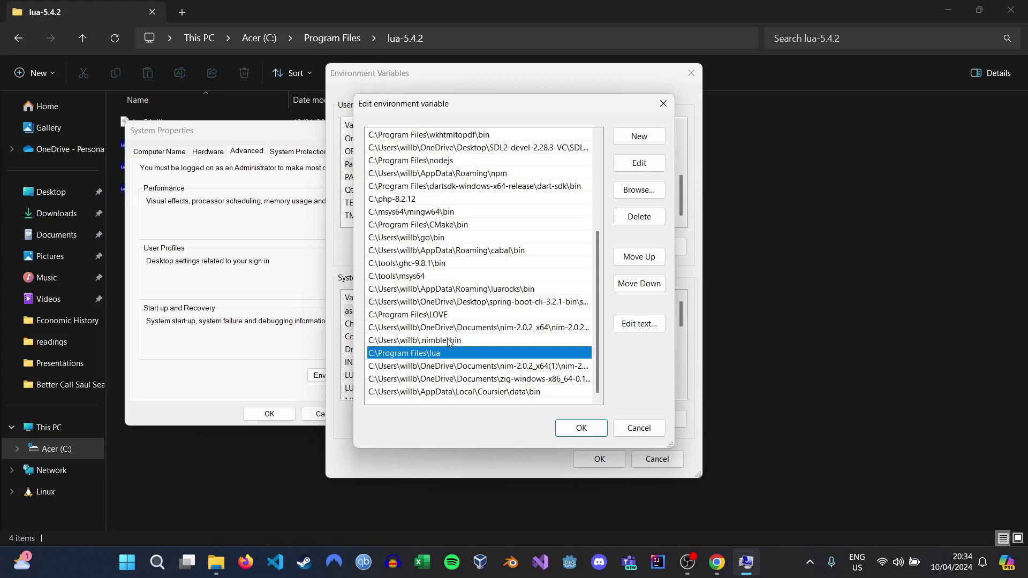
click(587, 430)
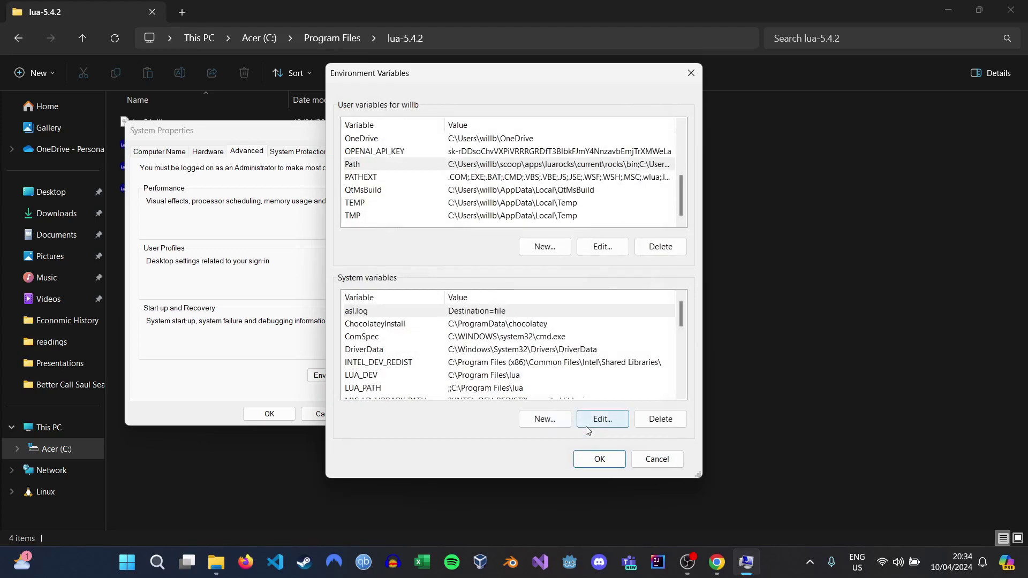
click(599, 458)
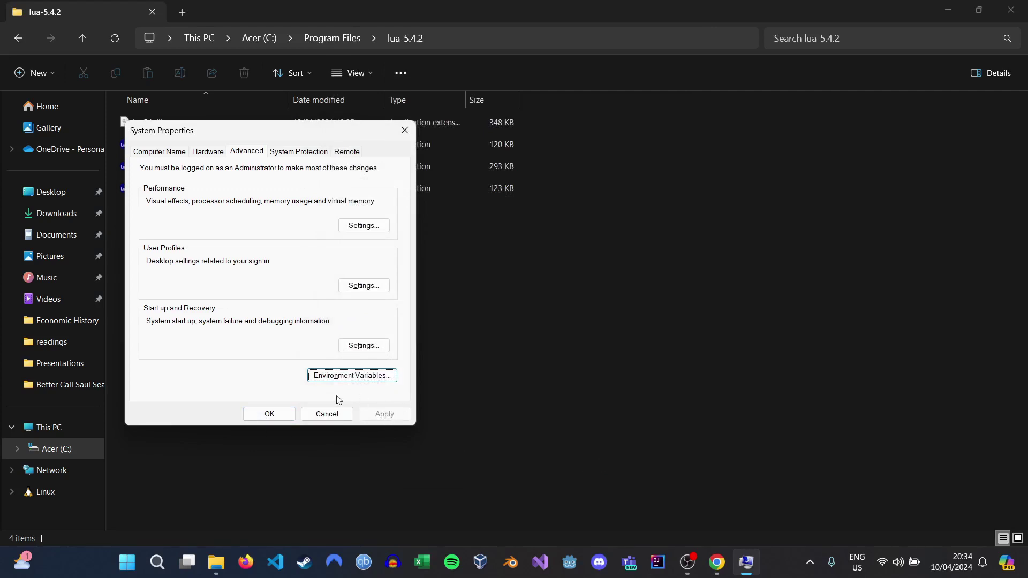
Close System Properties with OK and go up from lua-5.4.2 to Program Files.
click(266, 415)
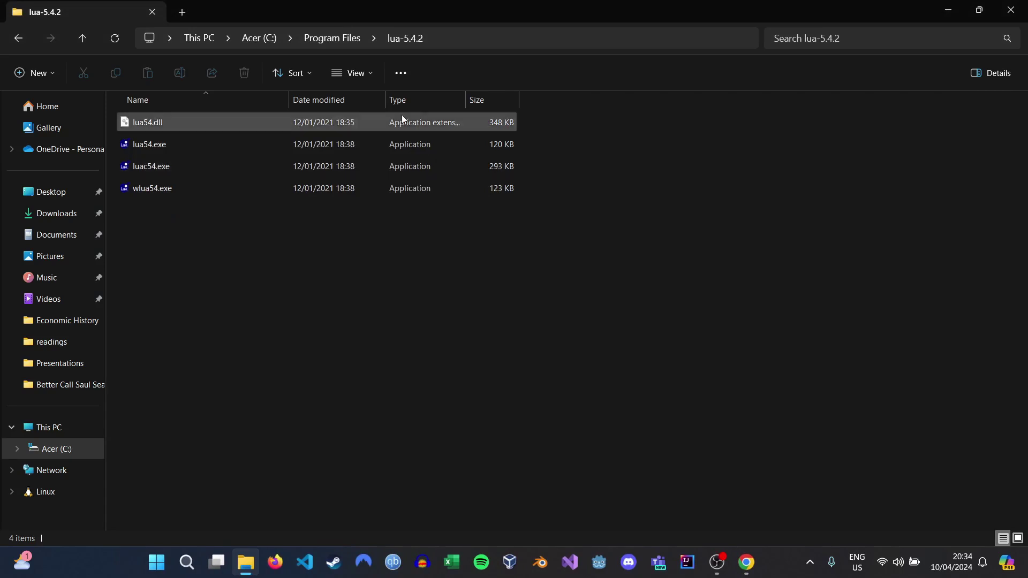
click(325, 39)
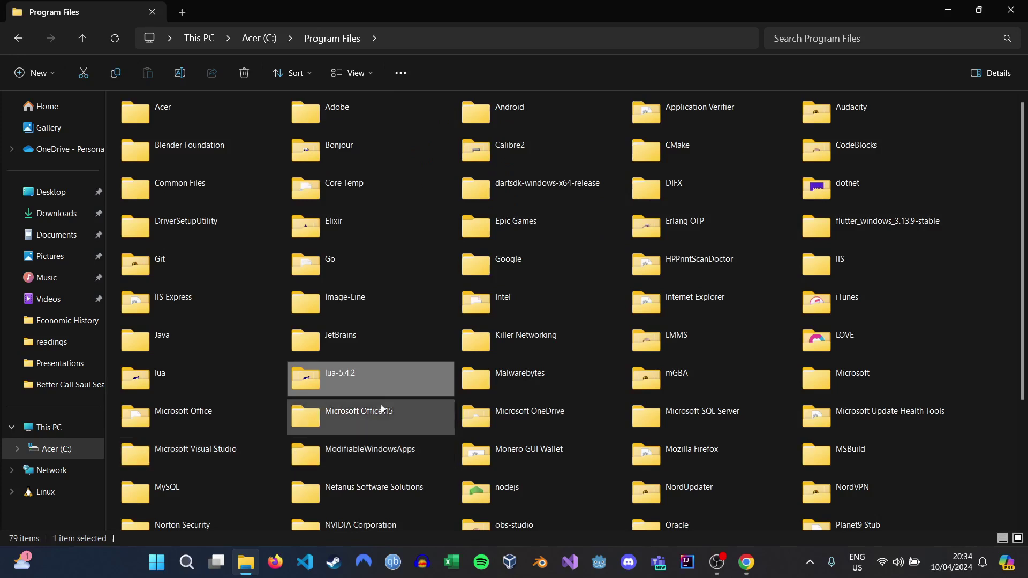
Search Start for cmd and launch a Command Prompt window.
click(160, 560)
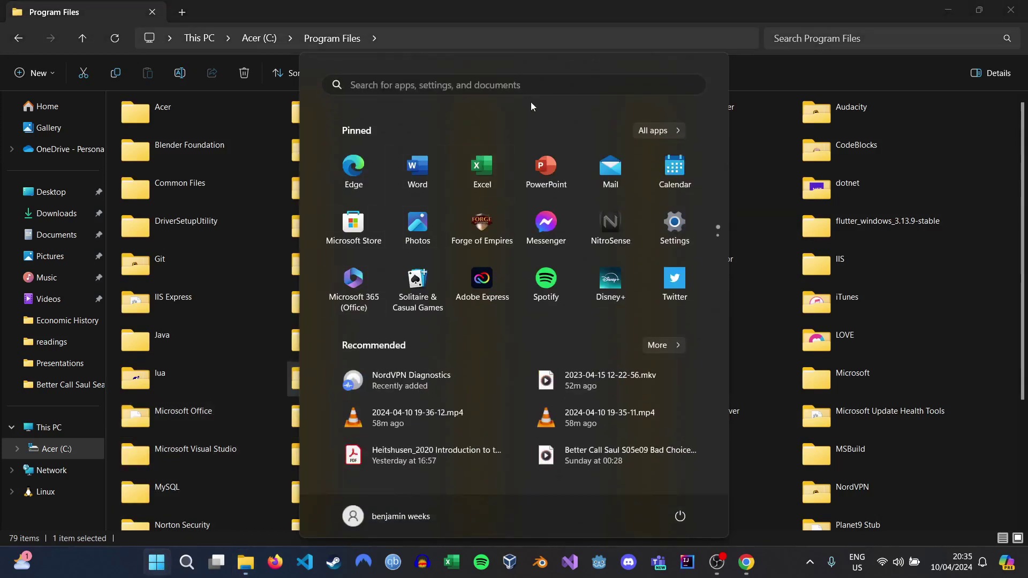
click(516, 81)
text(cmd)
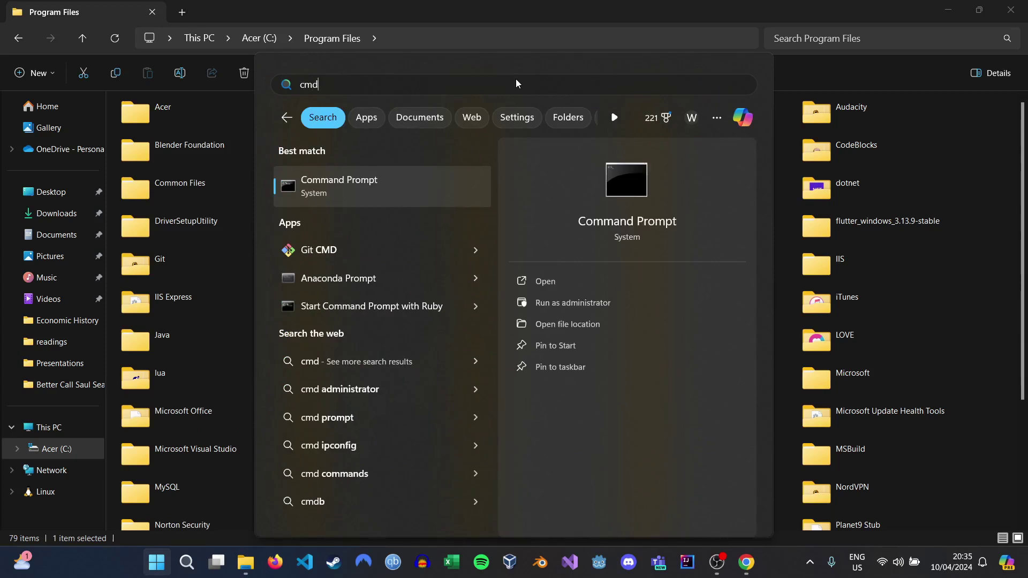
key(ctrl+a)
text(calculator)
key(ctrl+a)
key(BackSpace)
text(task manager)
key(ctrl+a)
text(terminal)
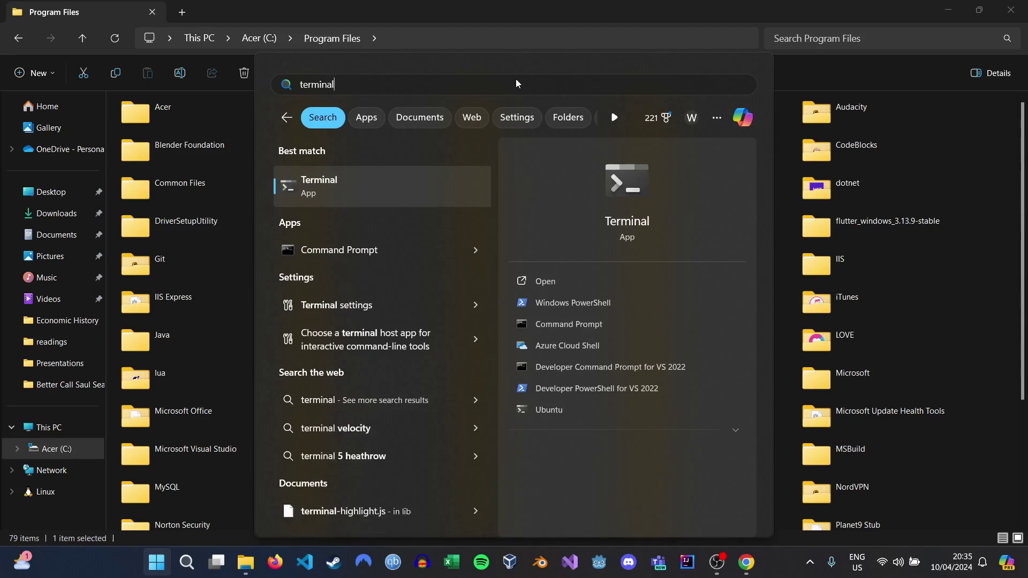
key(BackSpace)
key(BackSpace)
key(BackSpace)
key(BackSpace)
key(BackSpace)
key(BackSpace)
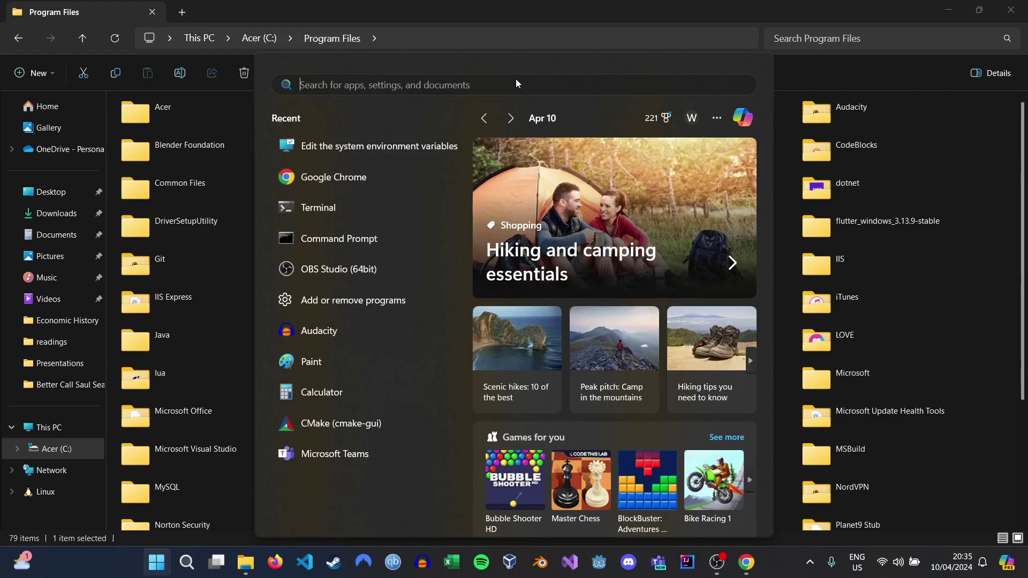
text(cmd)
key(Return)
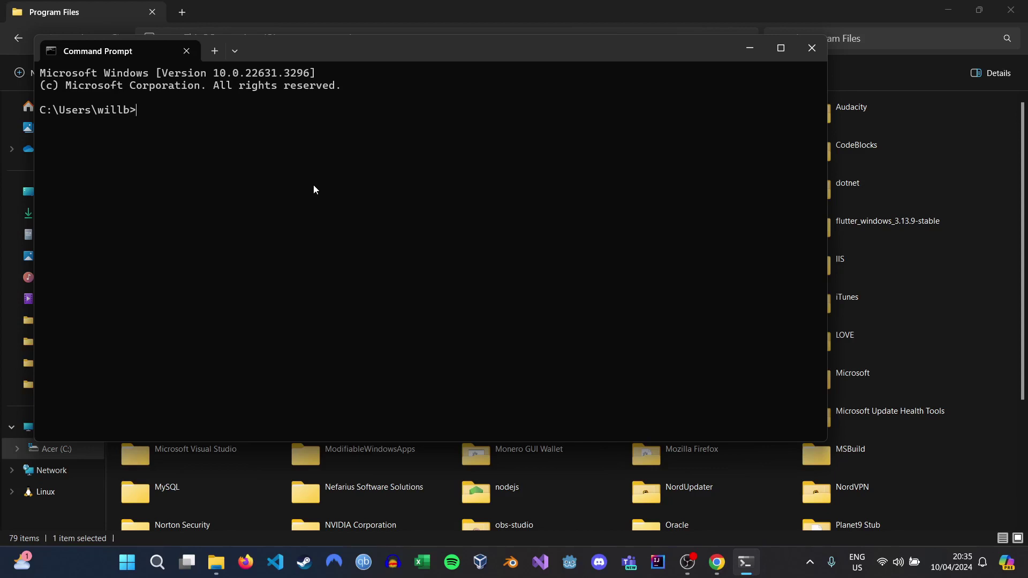
text(lua)
Start lua in Command Prompt, run print("Hello, World!"), then close the window.
key(Return)
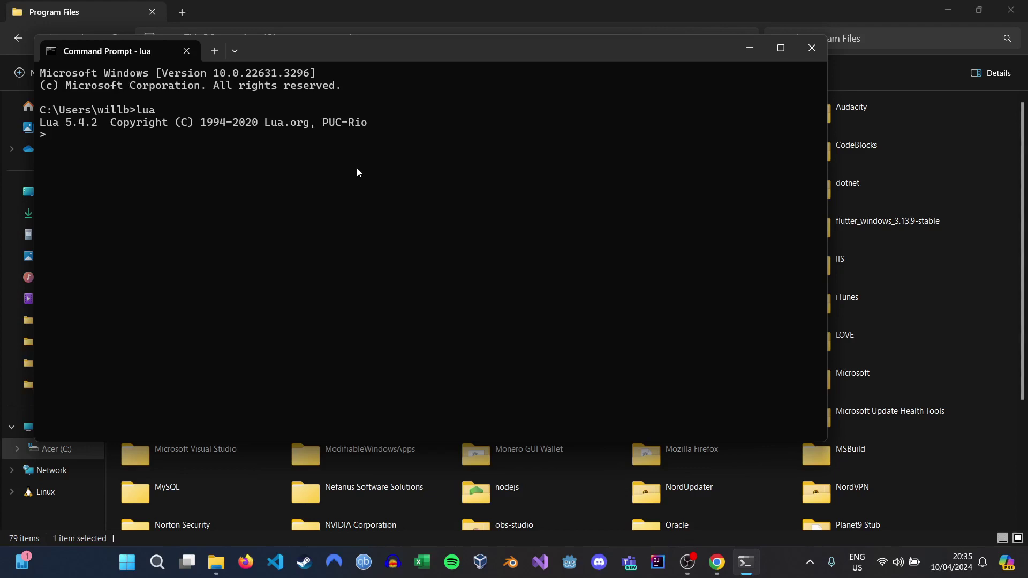
text(print()
text("Hello, world!"))
key(Return)
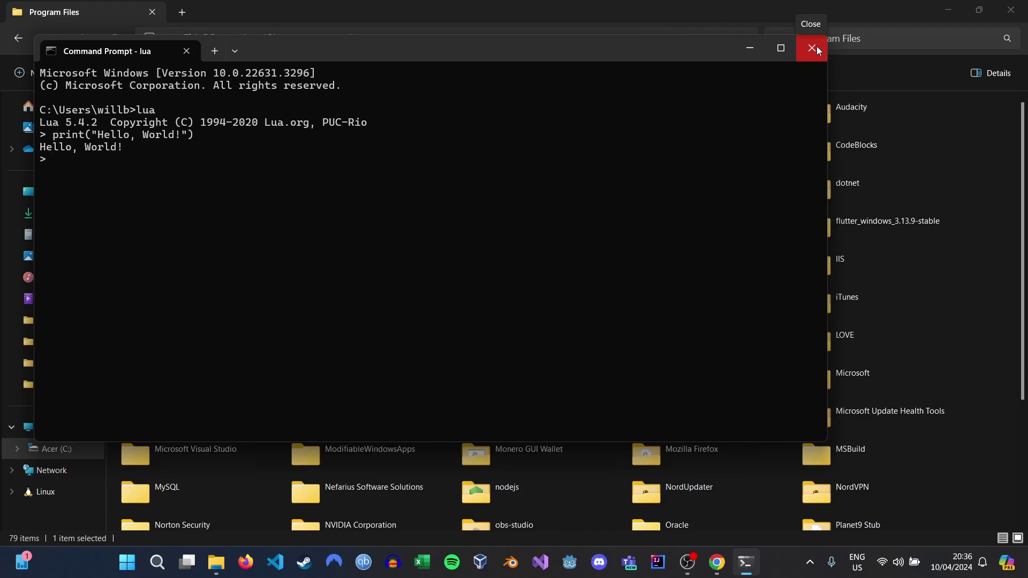
click(816, 45)
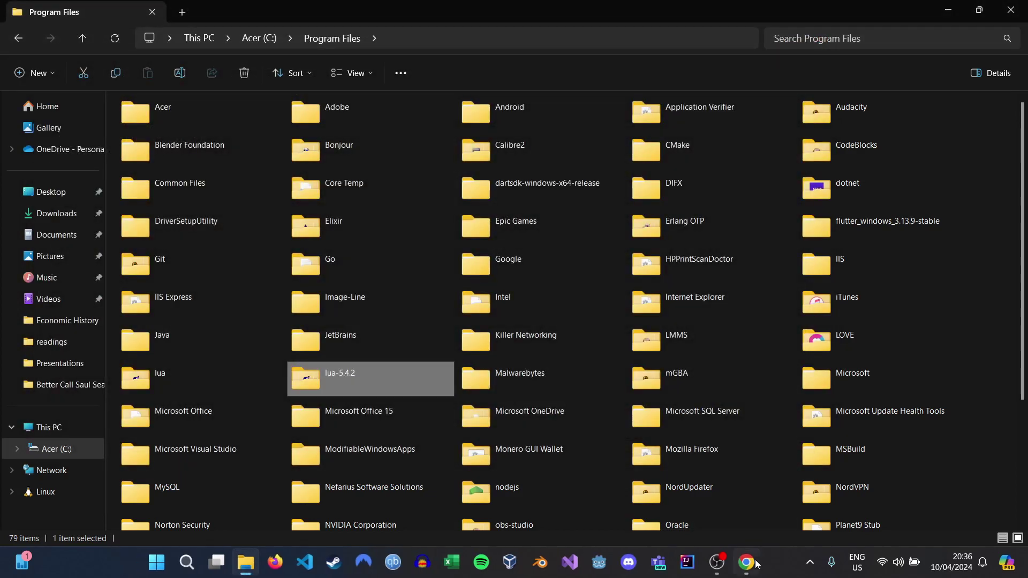
Bring Chrome forward, open a new tab and close the LuaBinaries tab.
click(752, 566)
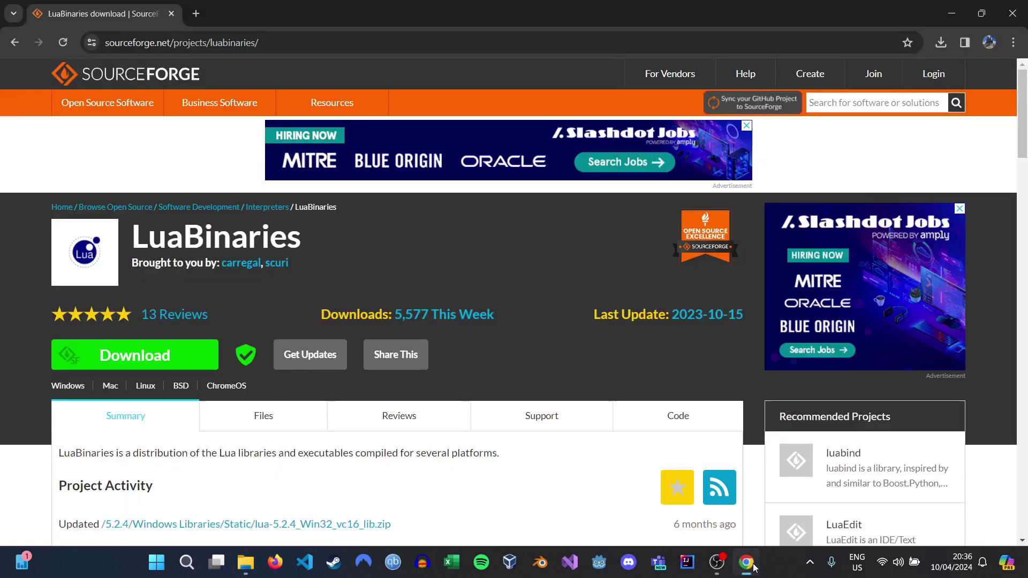
click(195, 14)
click(171, 13)
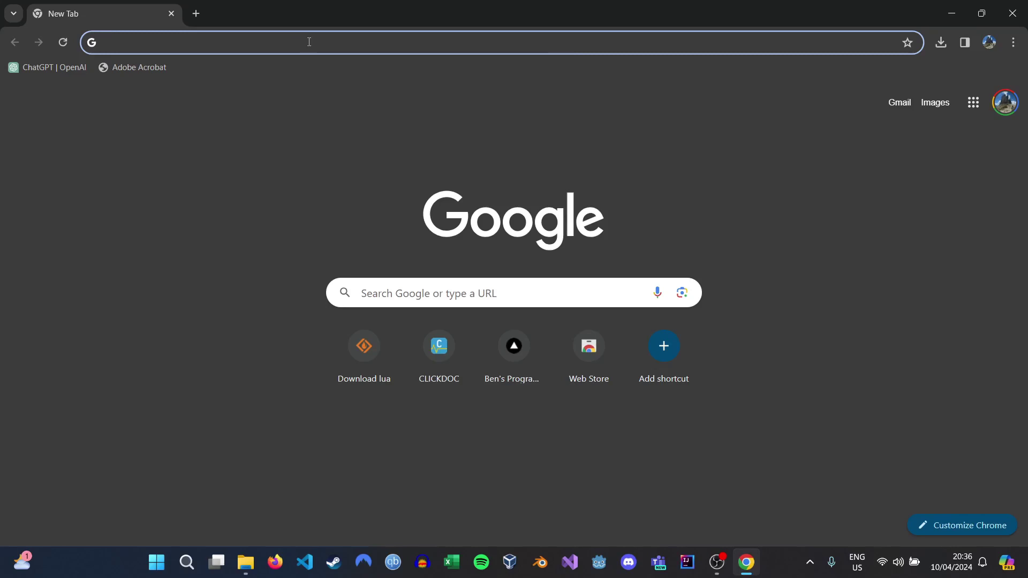
text(vsc)
Search Google for 'visual studio code' from Chrome's address bar.
key(BackSpace)
key(BackSpace)
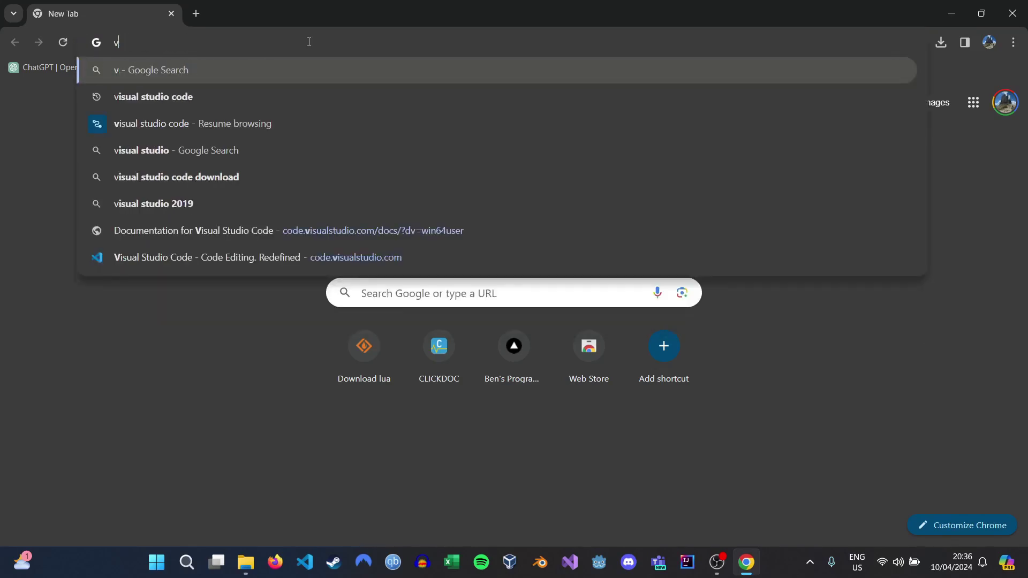
text(isua)
key(Return)
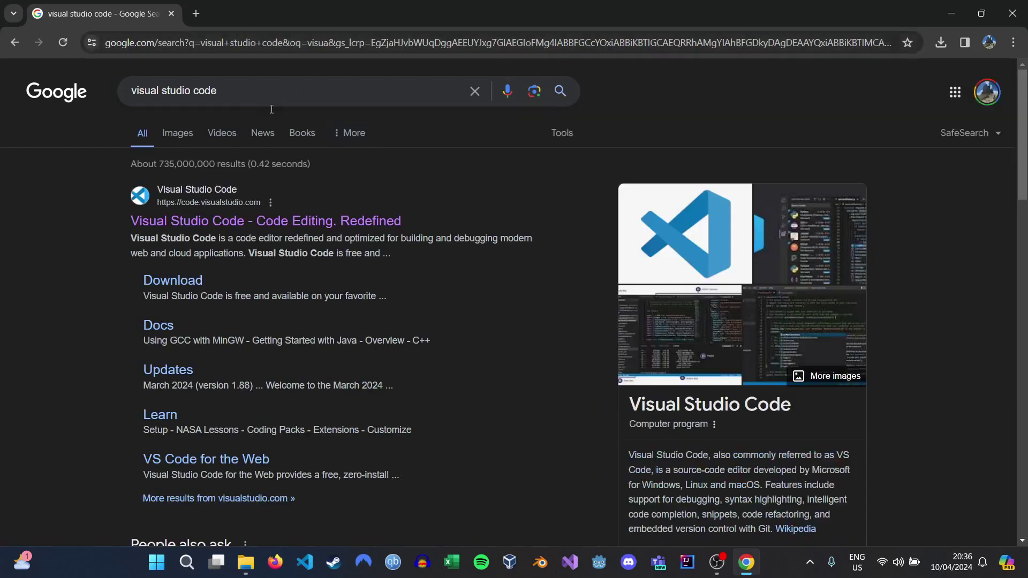
Open the VS Code homepage, start the Windows download, then cancel it in download history.
click(243, 222)
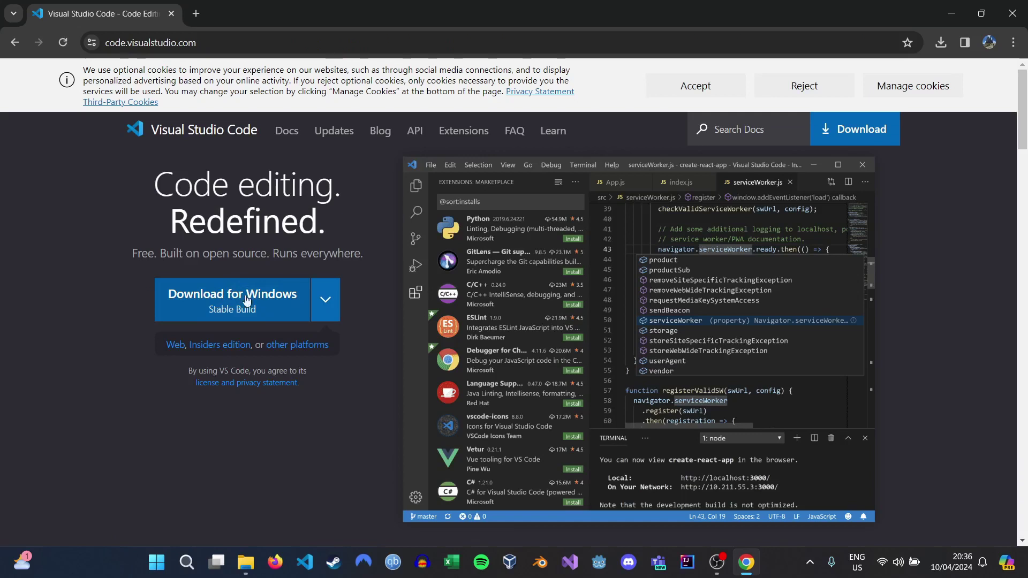
click(281, 310)
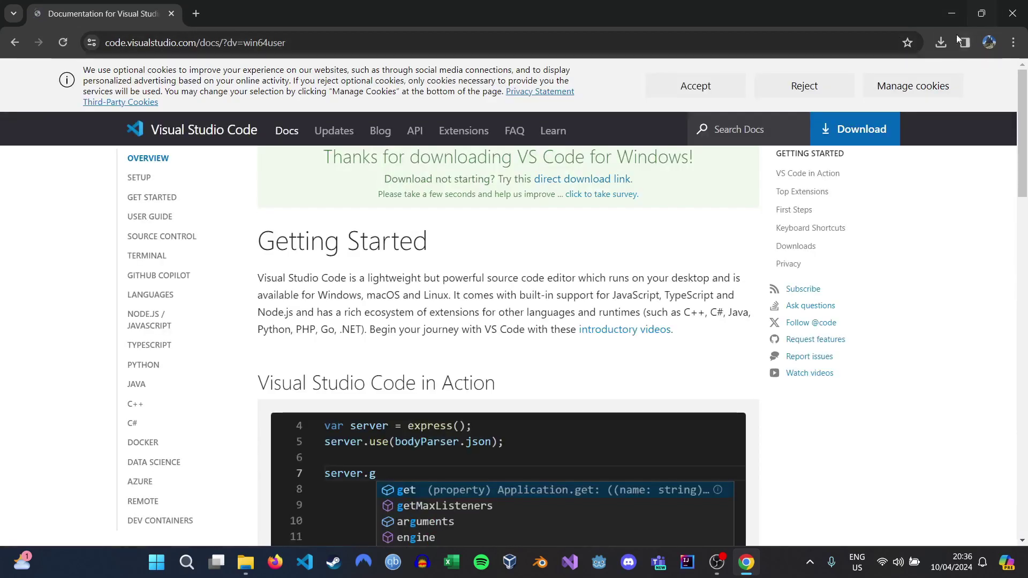
click(941, 43)
click(932, 107)
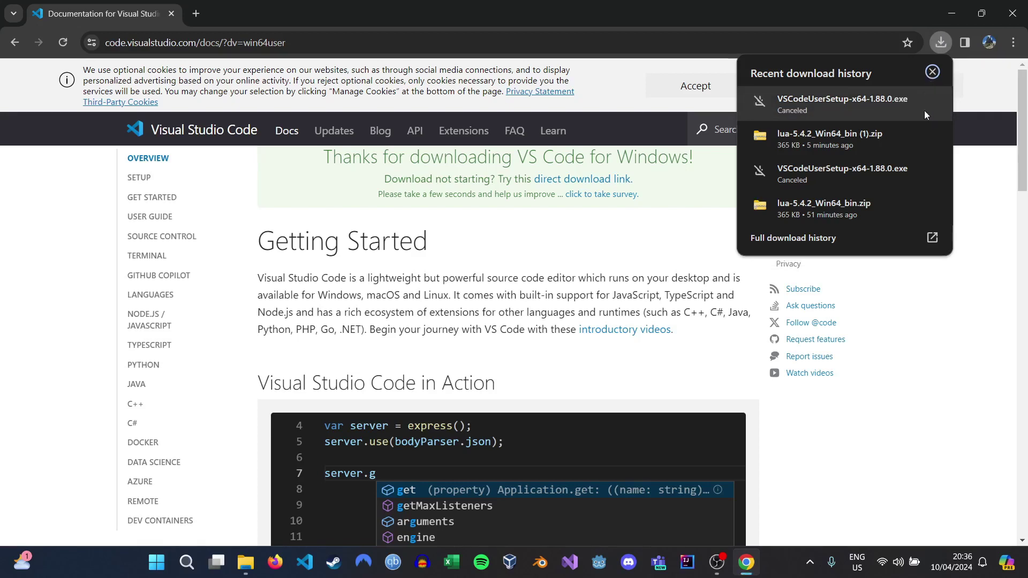
click(538, 256)
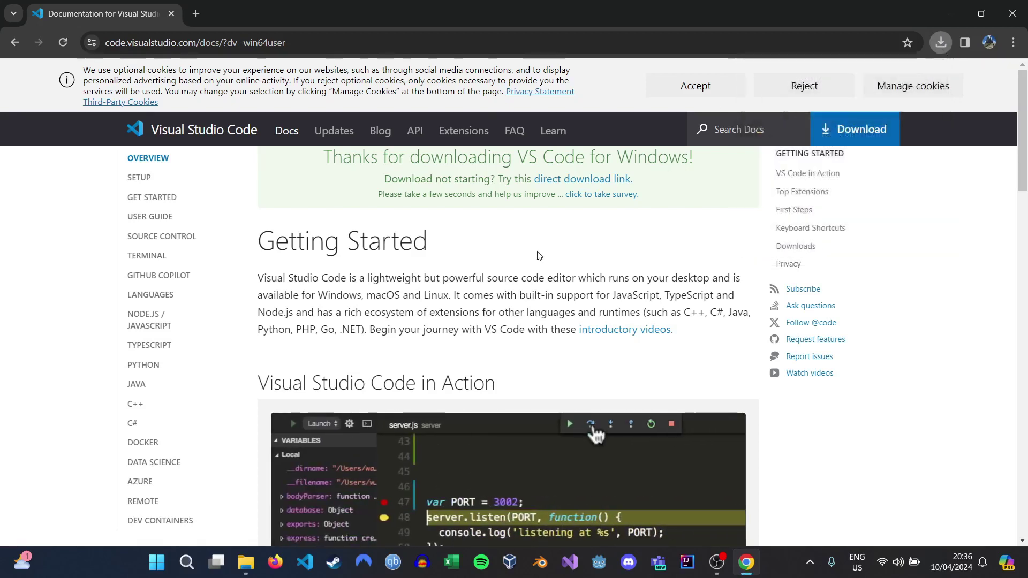
Back on the VS Code home page, review other-platform downloads like Linux x64, then close Chrome.
drag(306, 295, 14, 50)
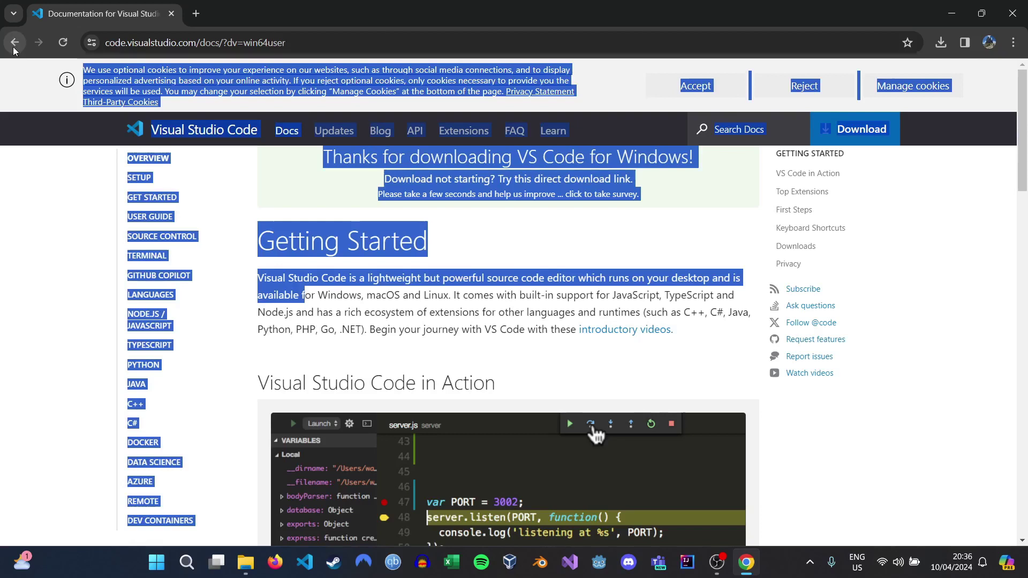
click(14, 44)
click(325, 298)
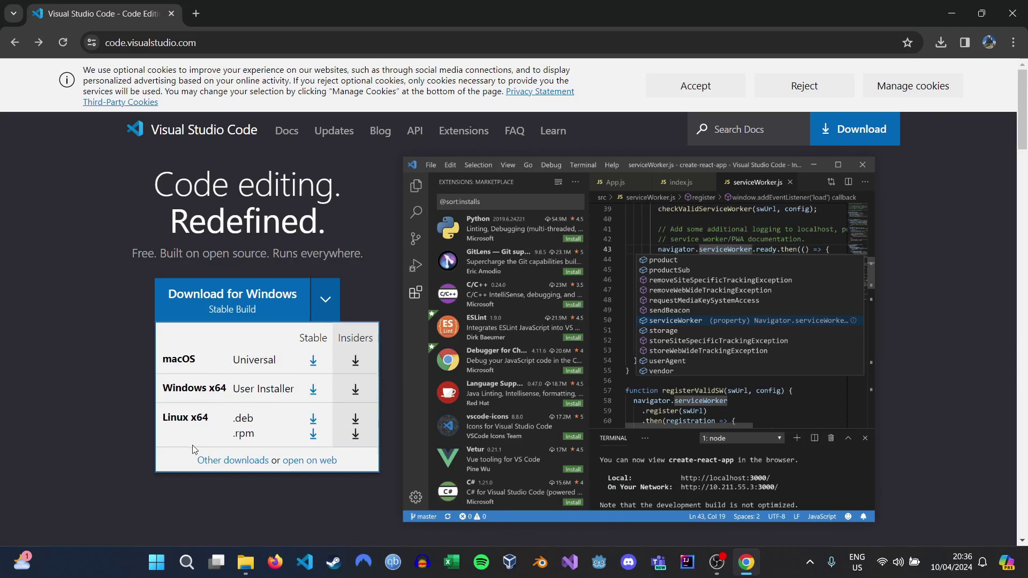
drag(162, 419, 212, 419)
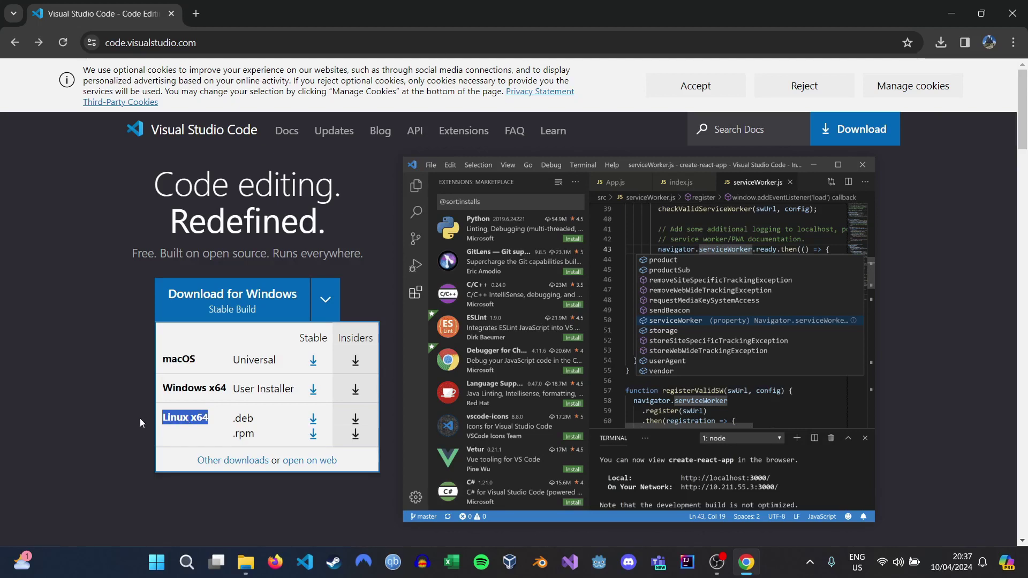
click(212, 368)
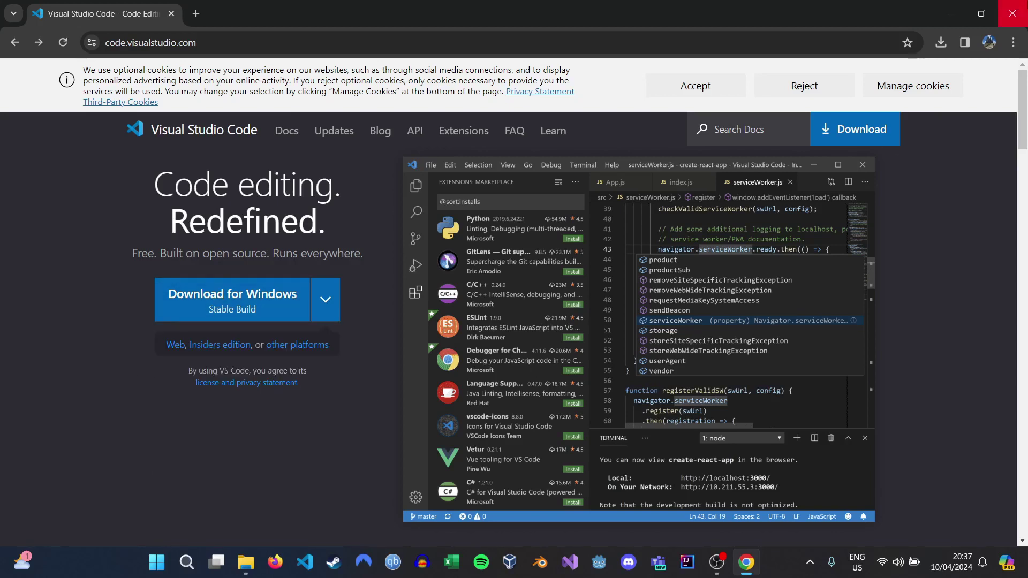
click(1010, 13)
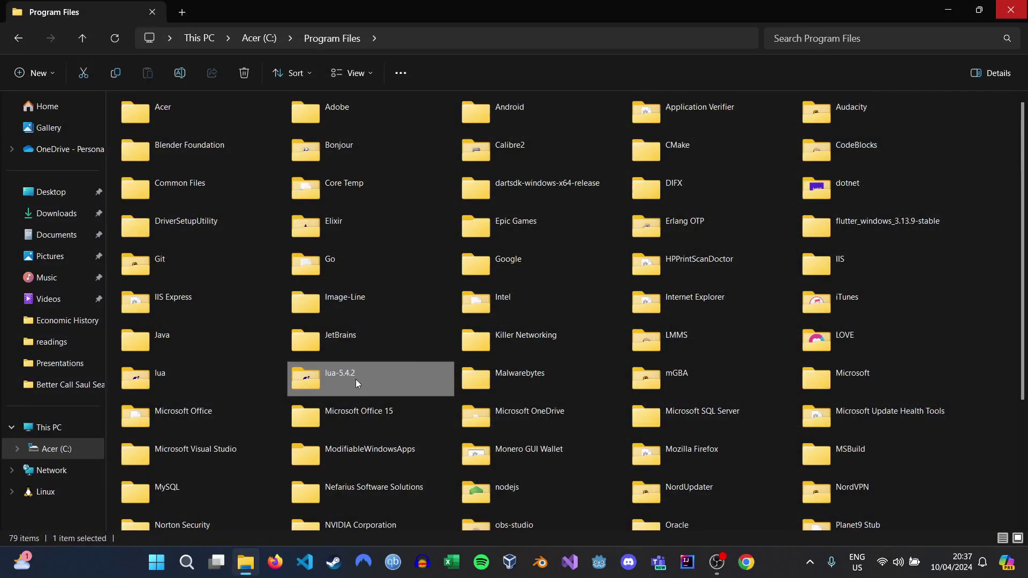
Open the Start menu search to launch Visual Studio Code.
click(156, 564)
text(v)
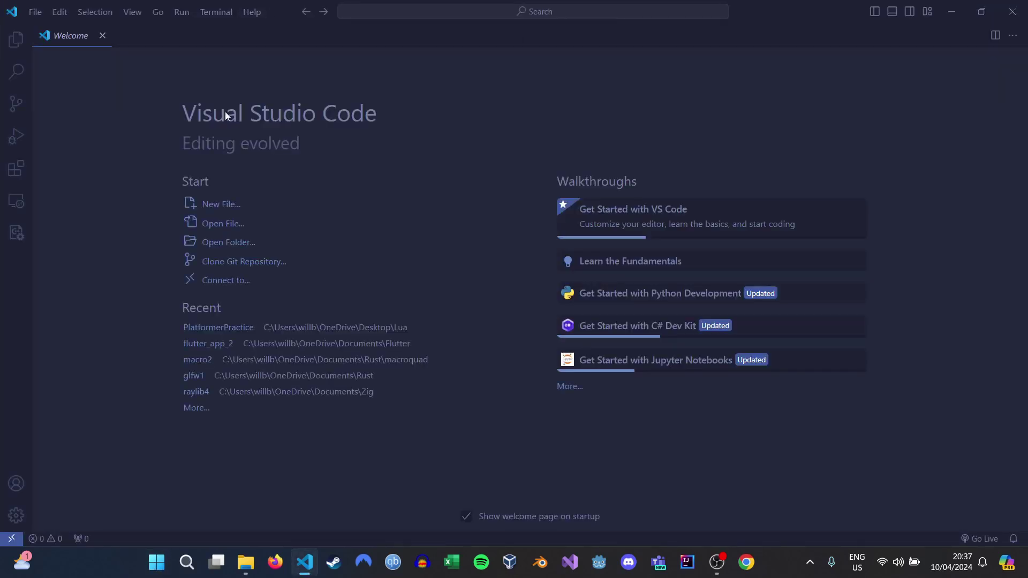
Use File > Open Folder to browse into the Desktop's Lua folder.
click(37, 10)
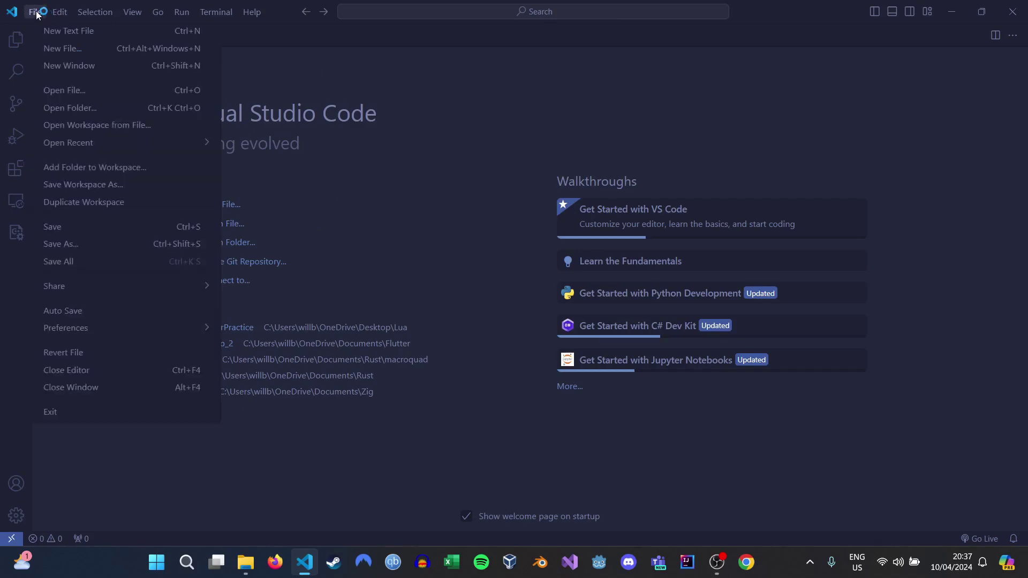
click(91, 110)
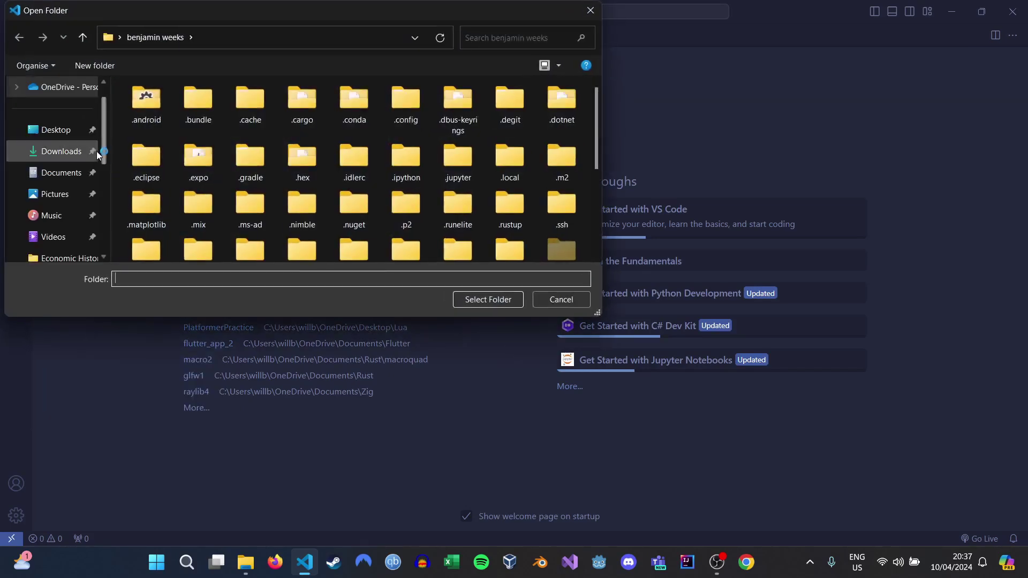
click(52, 129)
scroll(146, 210, down, 1)
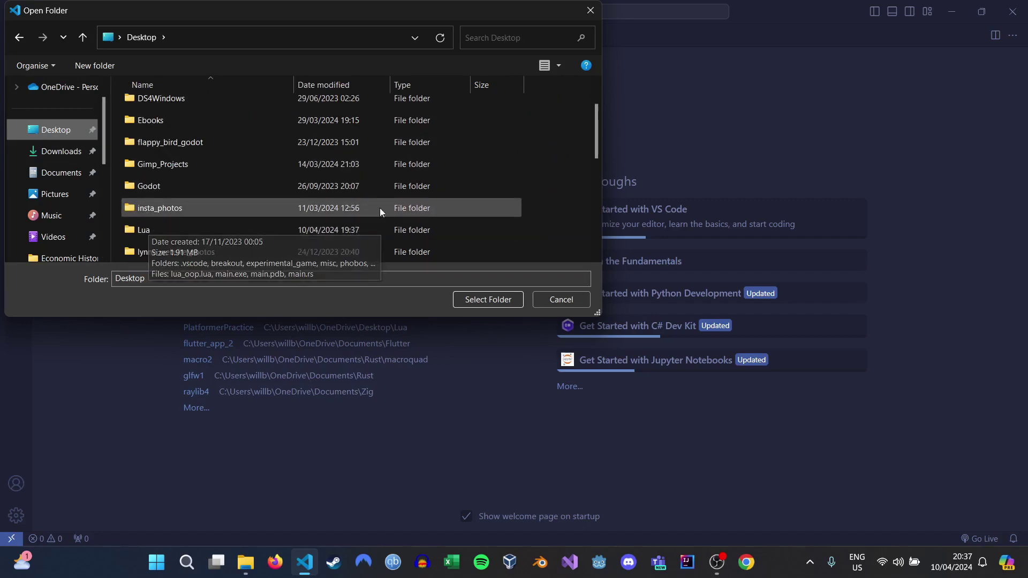
right_click(551, 193)
mouse_move(626, 350)
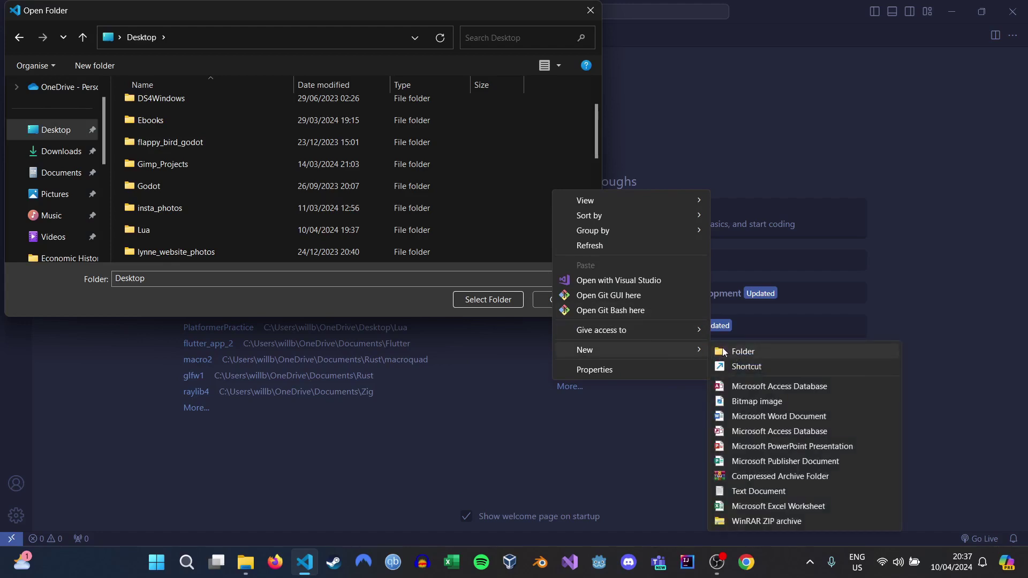
click(265, 227)
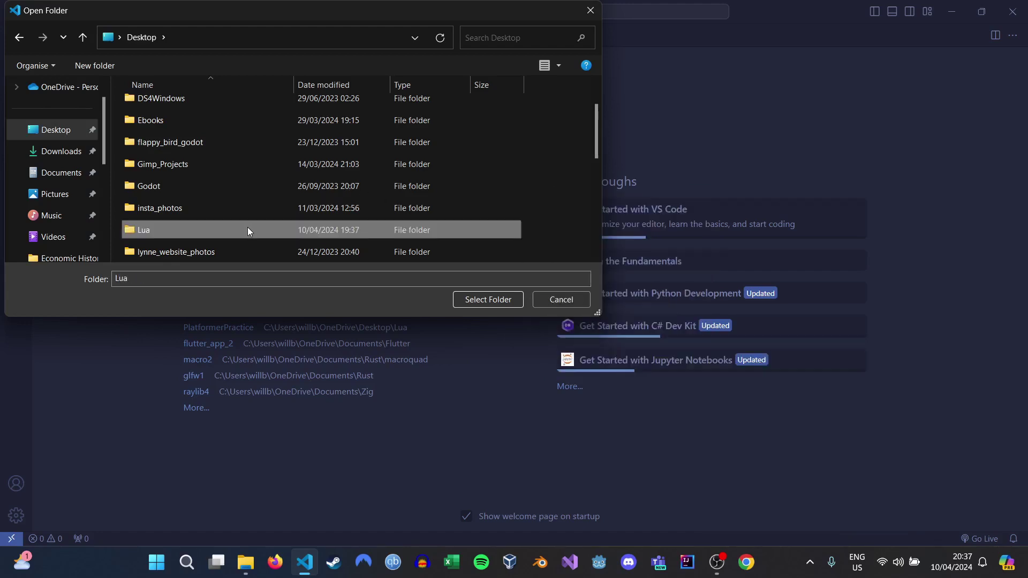
double_click(245, 228)
scroll(271, 197, down, 1)
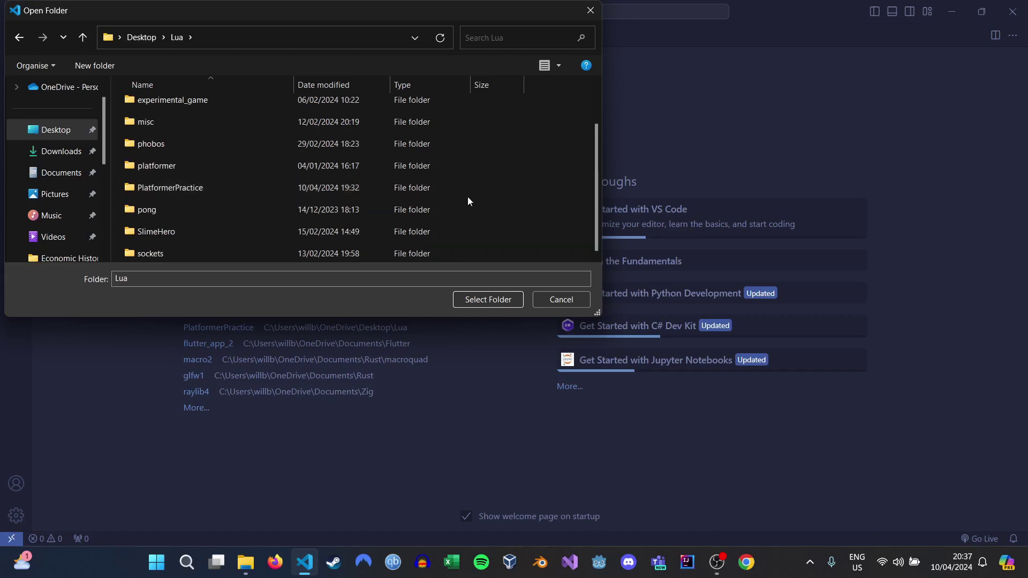
Create a 'tutorials' folder inside Lua and open it as the workspace.
right_click(544, 201)
mouse_move(576, 372)
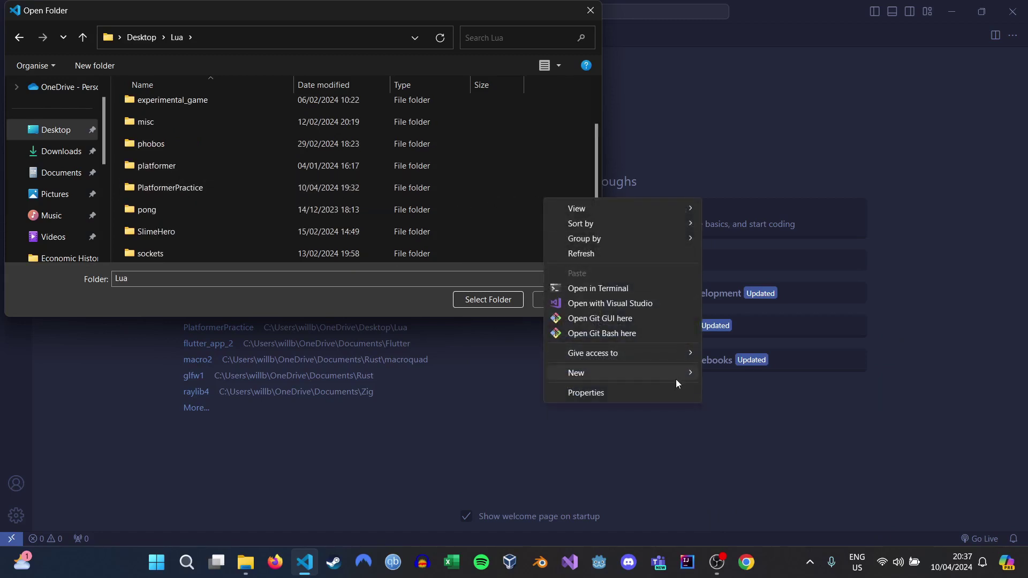
click(718, 375)
text(tuto)
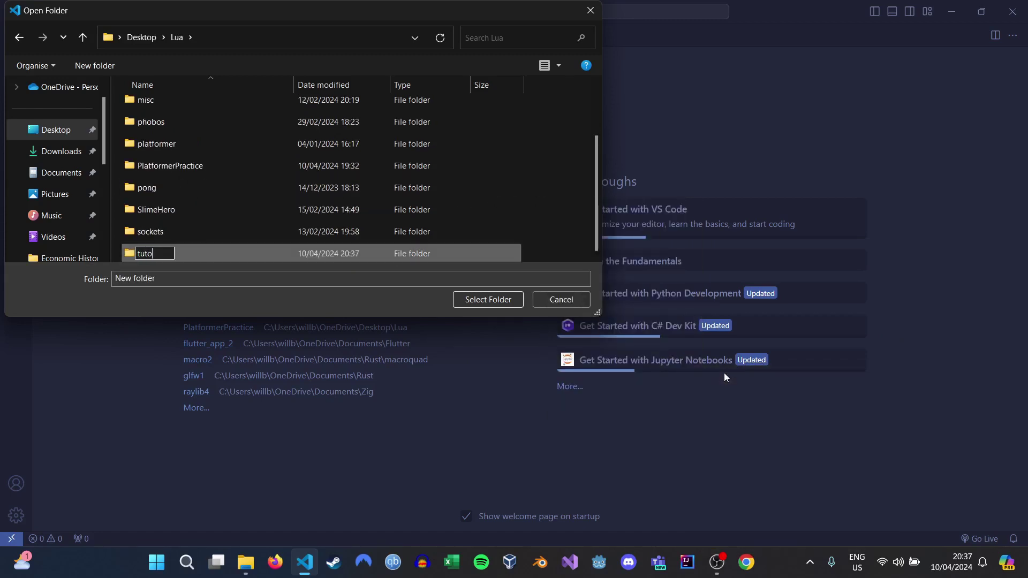
text(rials)
key(Return)
key(Return)
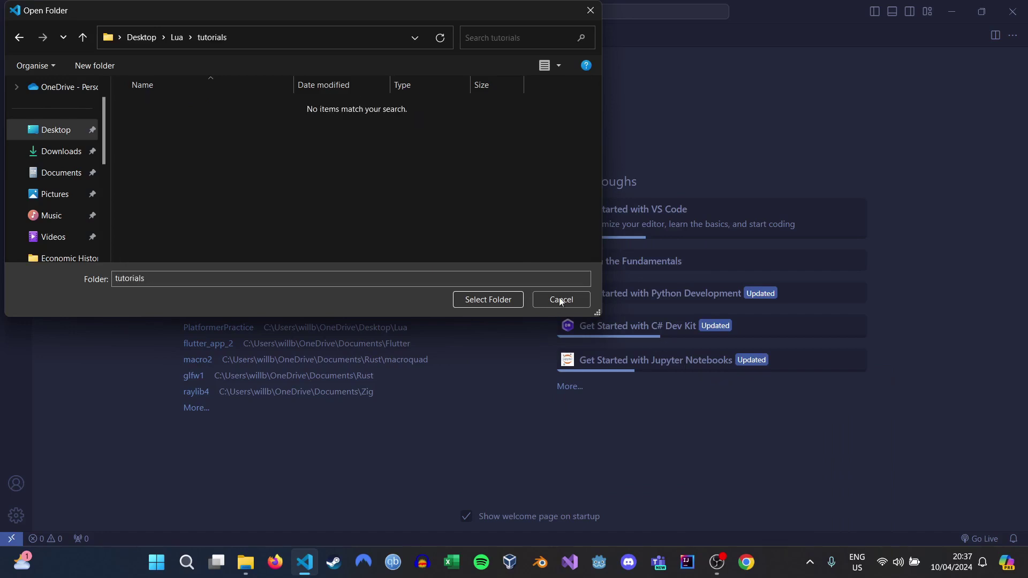
click(469, 301)
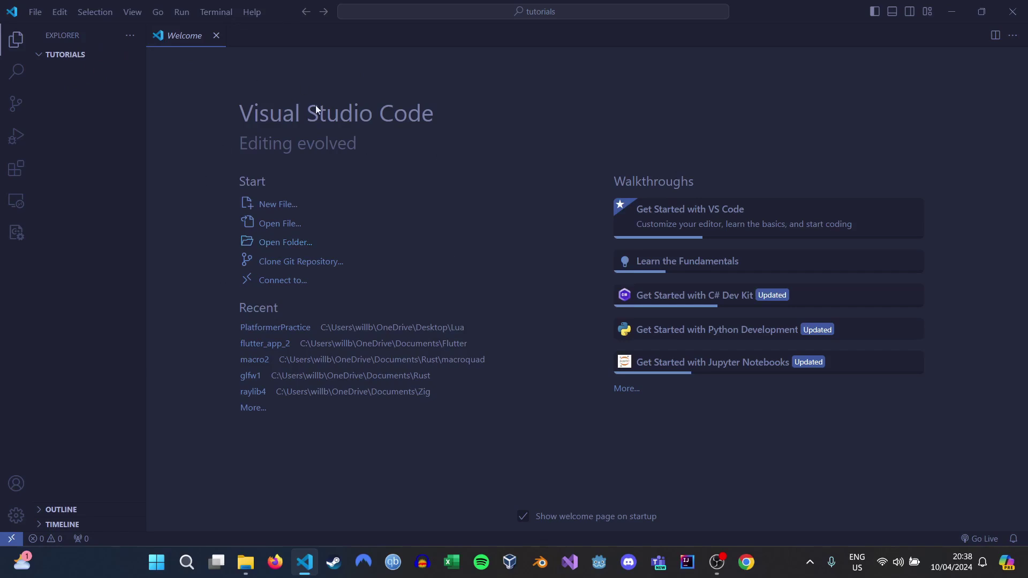
Create main.lua in tutorials containing print("Hello, World!") and save it.
mouse_move(61, 54)
click(87, 61)
text(main.lua)
key(Return)
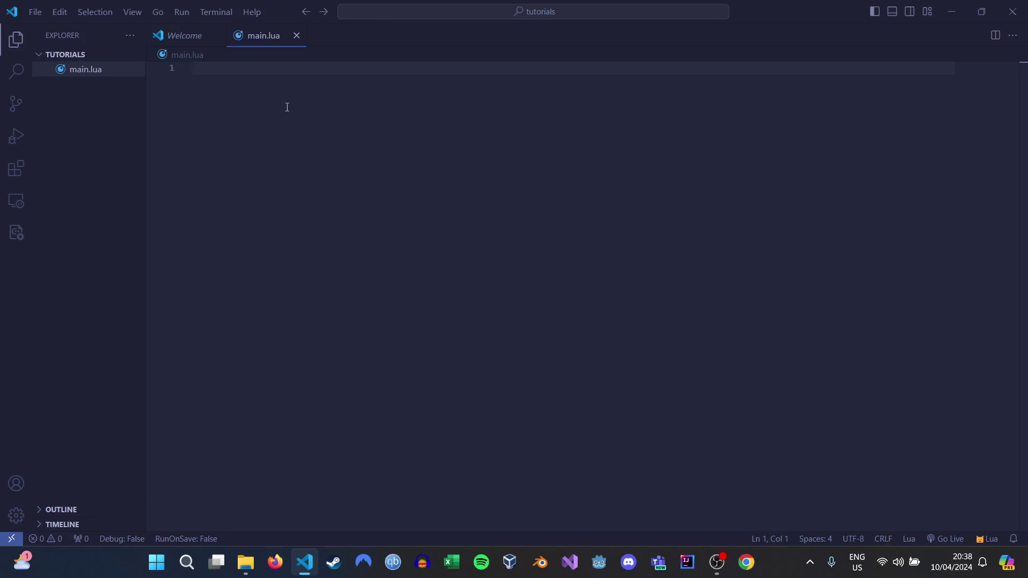
text(print("Hello, World!)
key(ctrl+s)
text("))
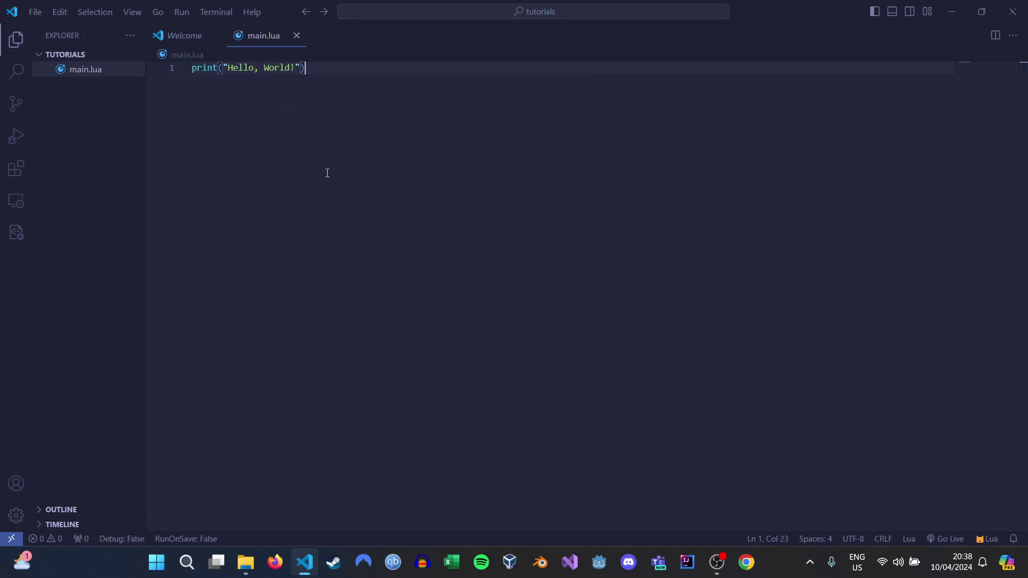
click(157, 562)
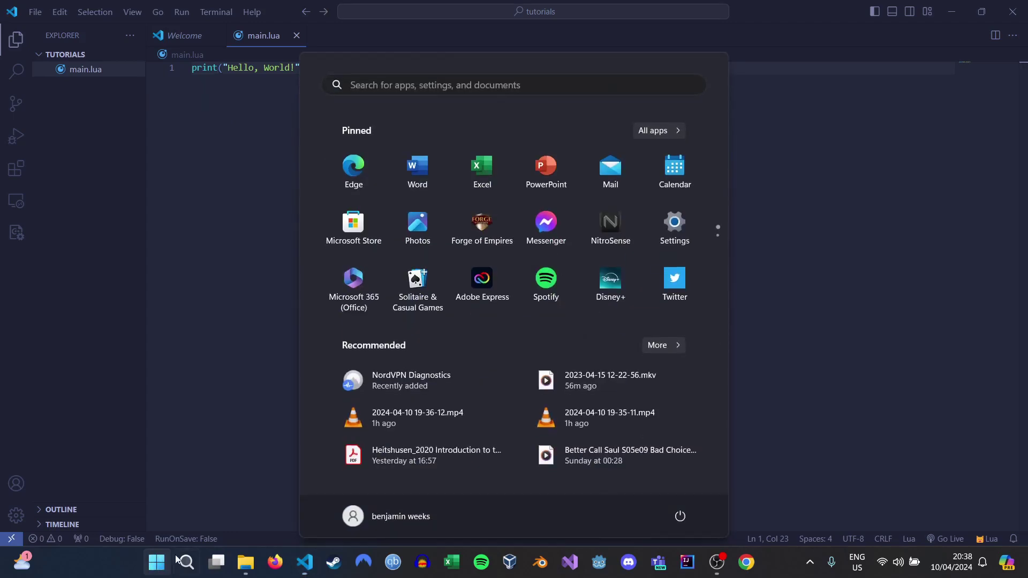
text(cmd)
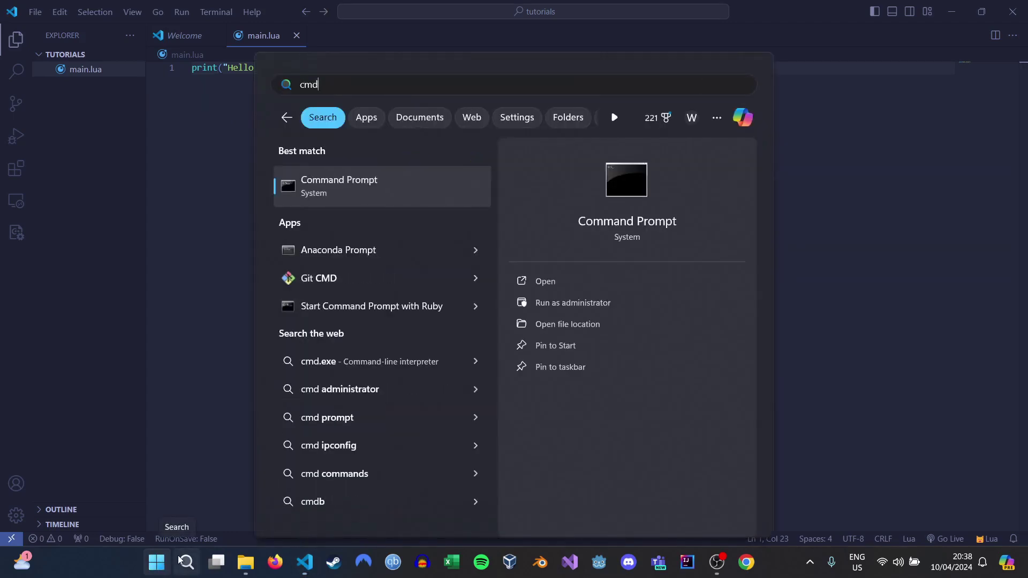
Run 'lua main.lua' in a new integrated terminal, printing Hello, World!, and close the Welcome tab.
click(184, 246)
click(216, 11)
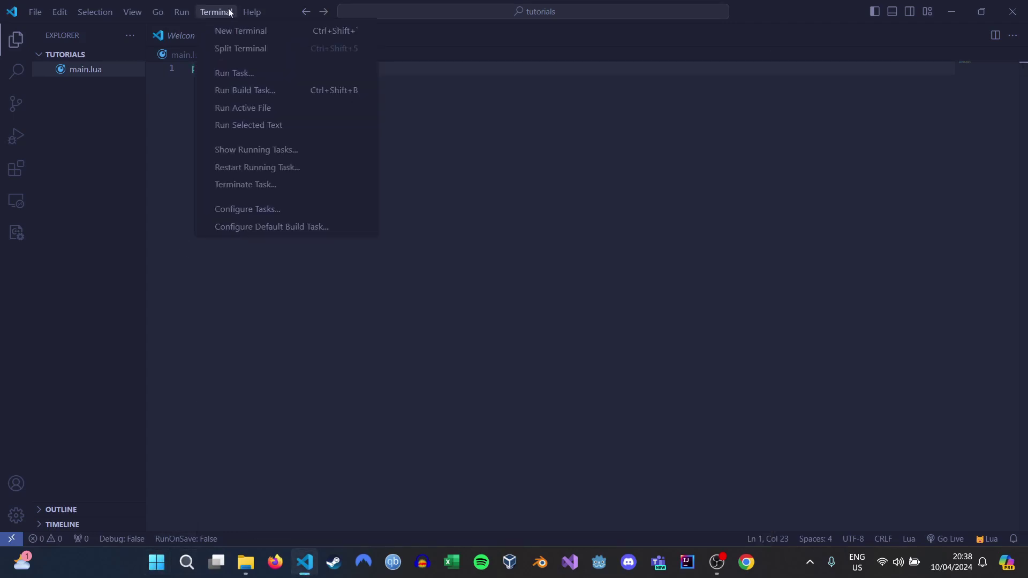
click(233, 34)
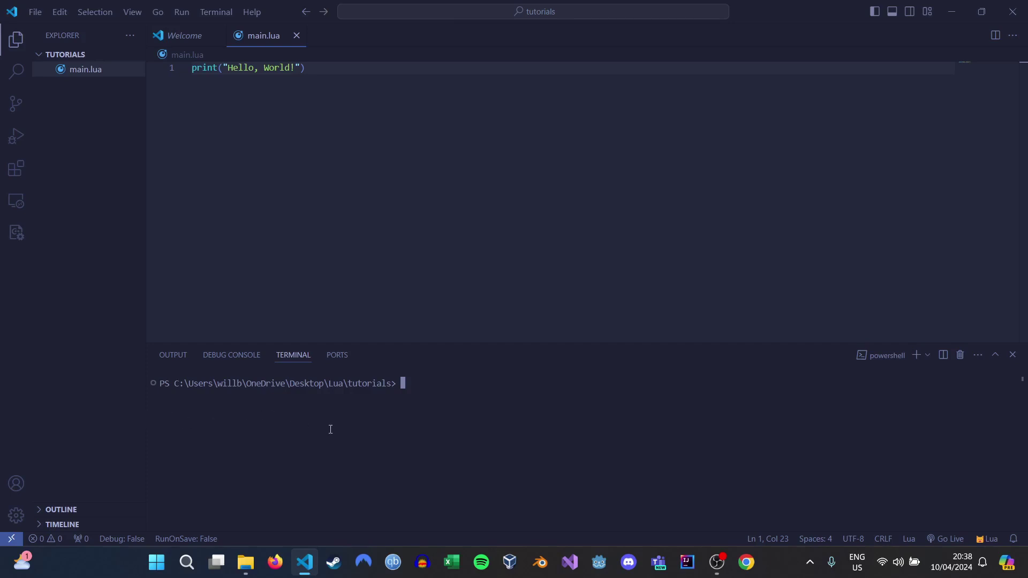
text(lua main.lua)
key(Return)
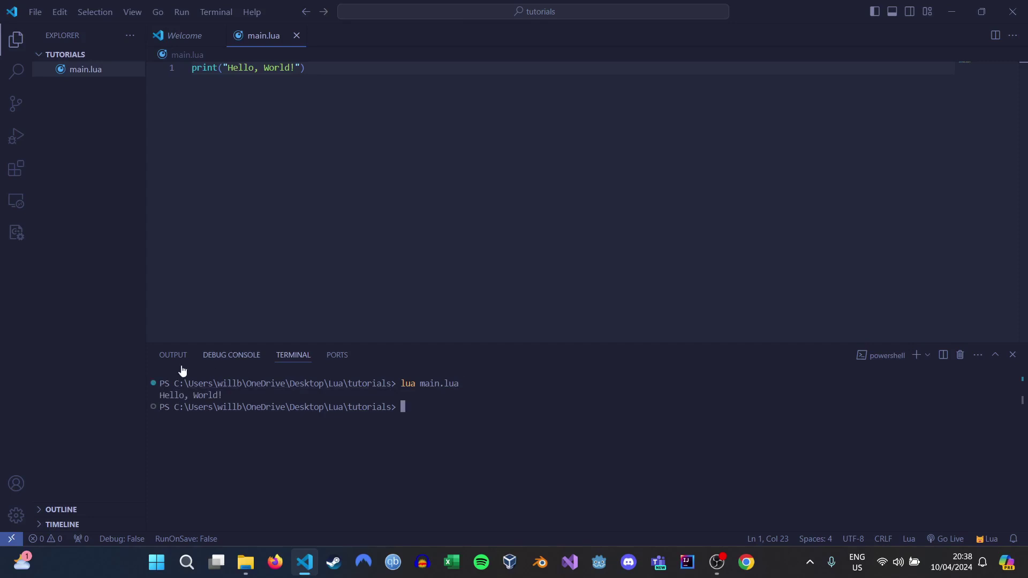
drag(159, 396, 244, 395)
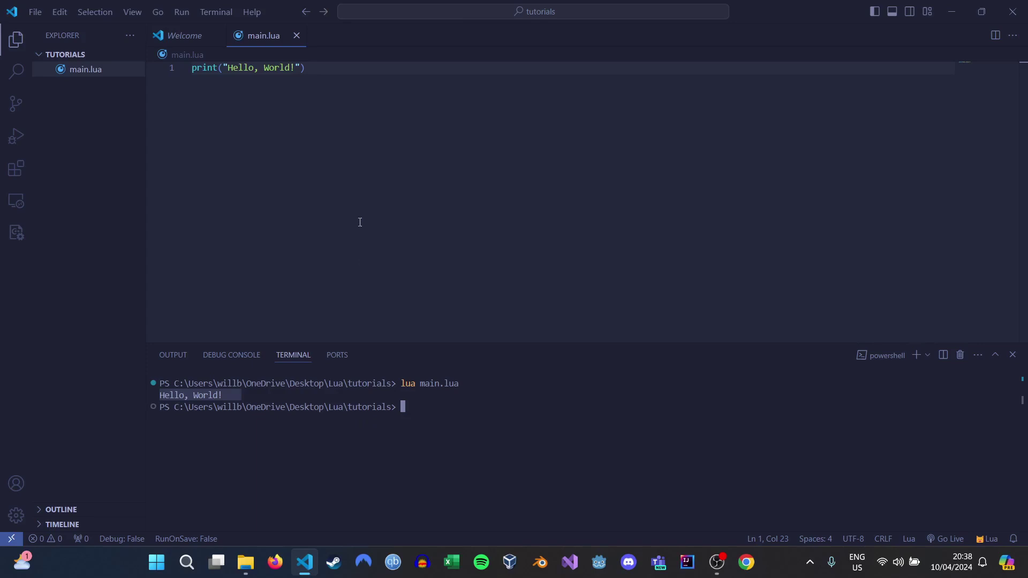
click(216, 36)
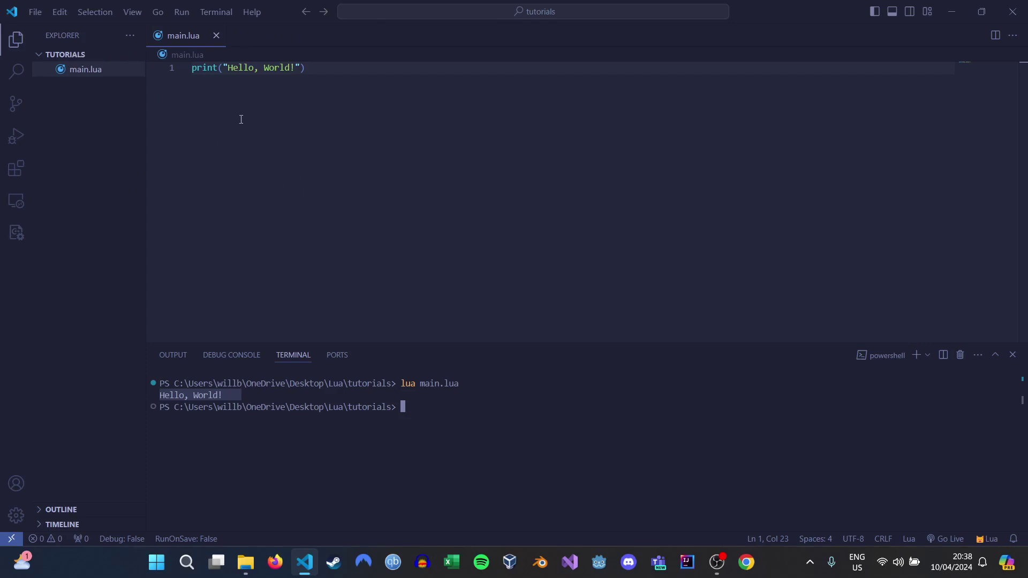
Check the installed Lua extension (sumneko Lua Language Server) in the Extensions view, then close its details.
click(20, 179)
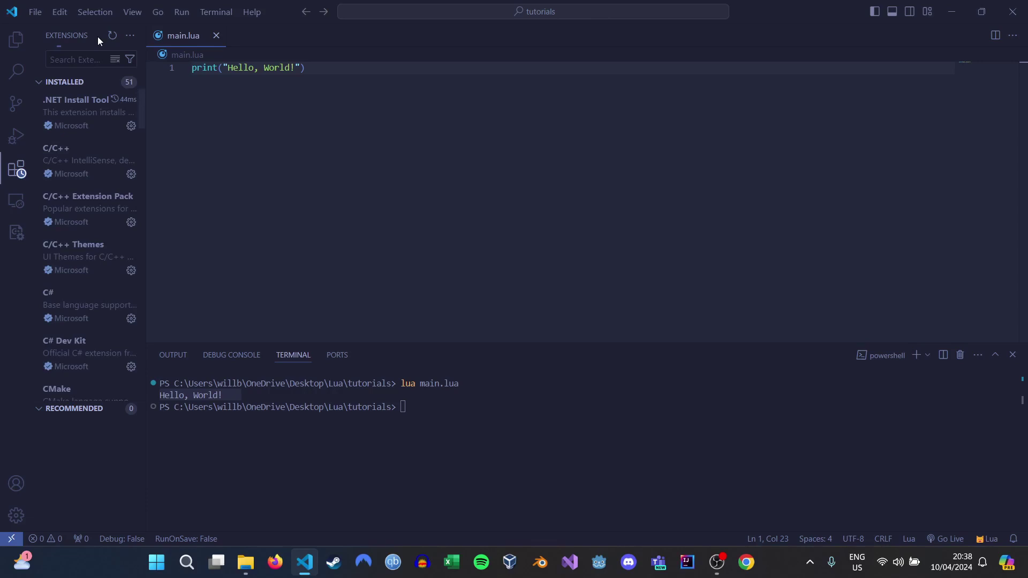
text(lua)
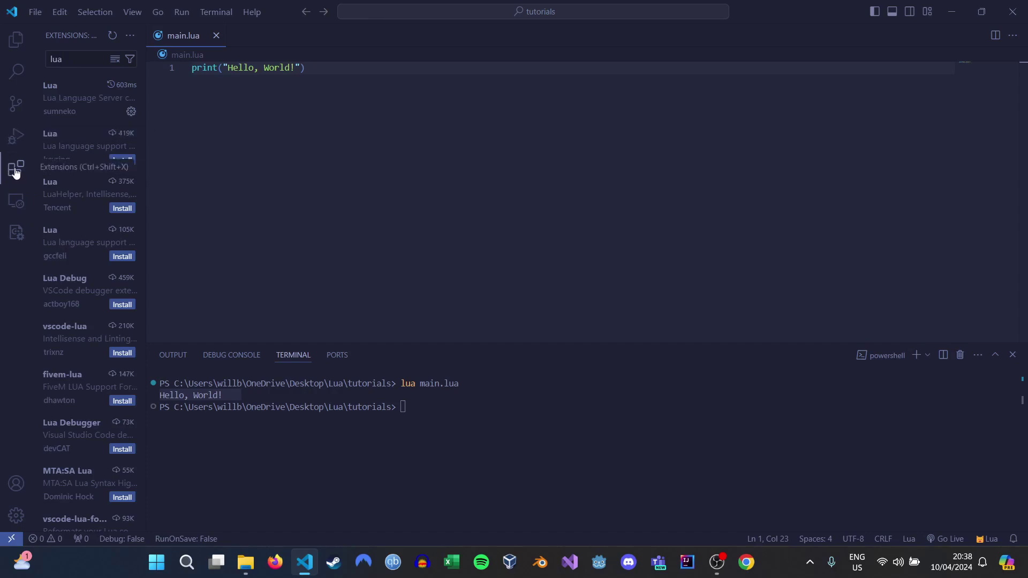
click(75, 99)
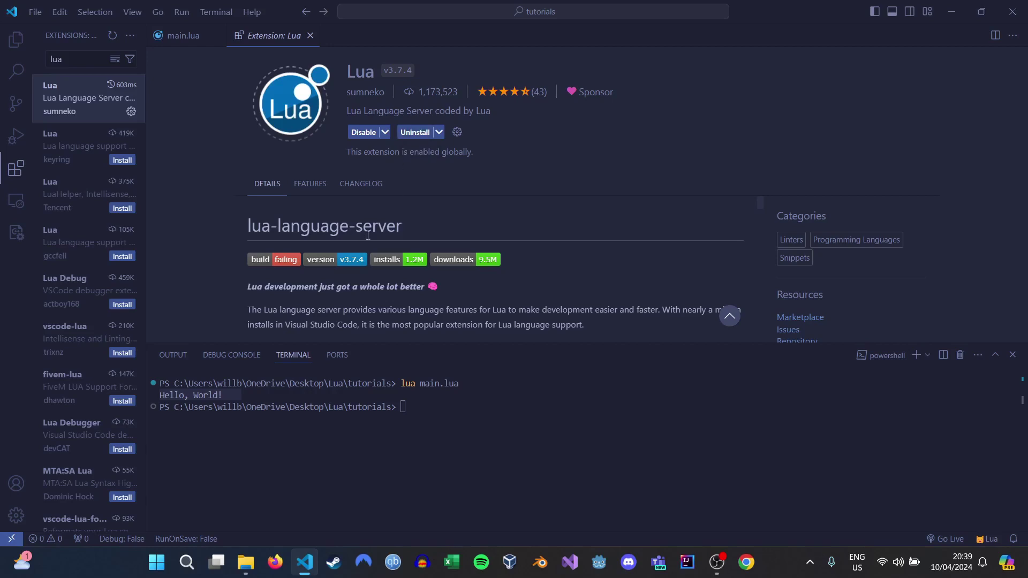
click(309, 36)
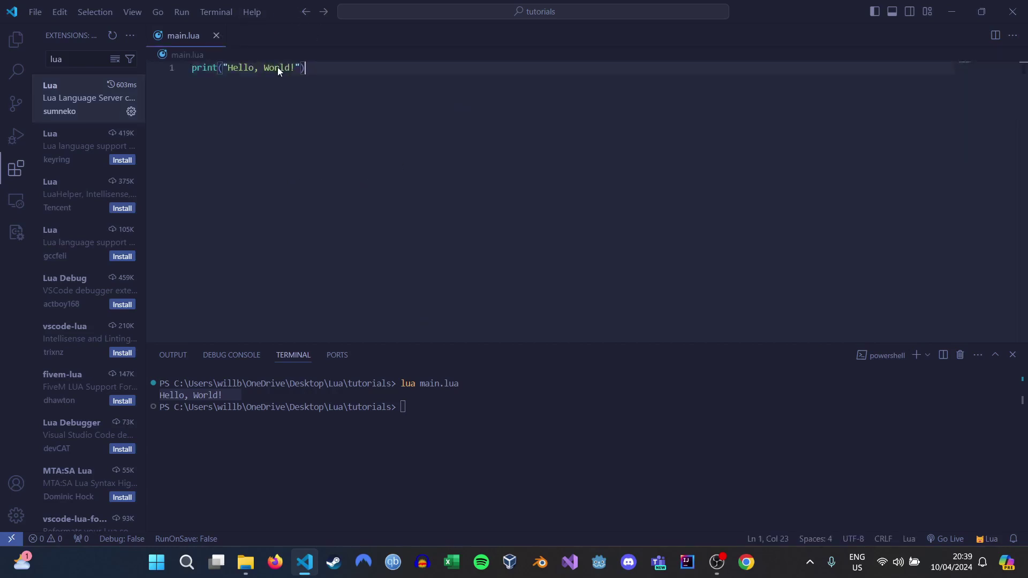
Select and deselect text in line 1, then show the tutorials files in Explorer.
double_click(207, 67)
drag(191, 68, 204, 69)
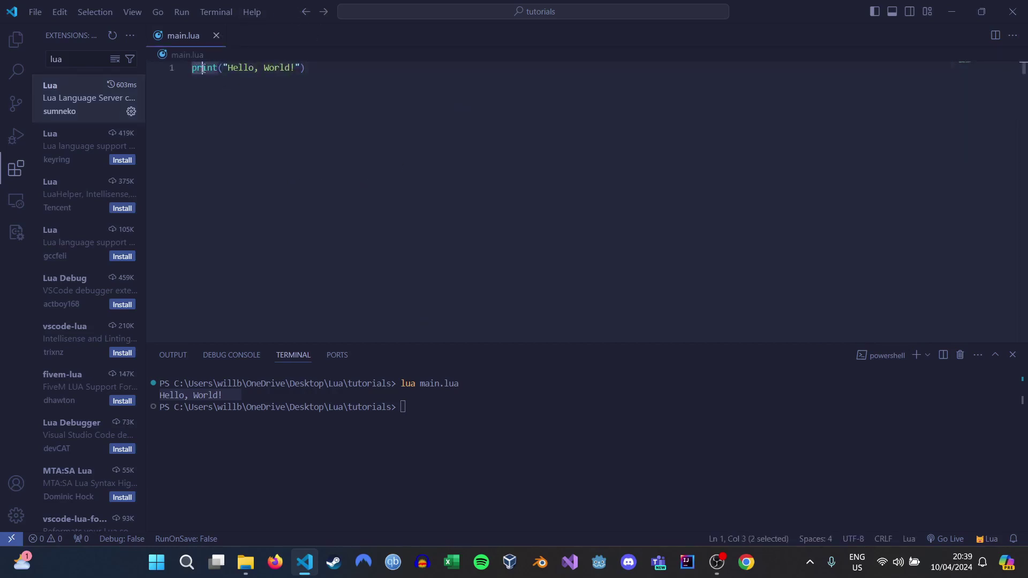
click(315, 69)
click(15, 38)
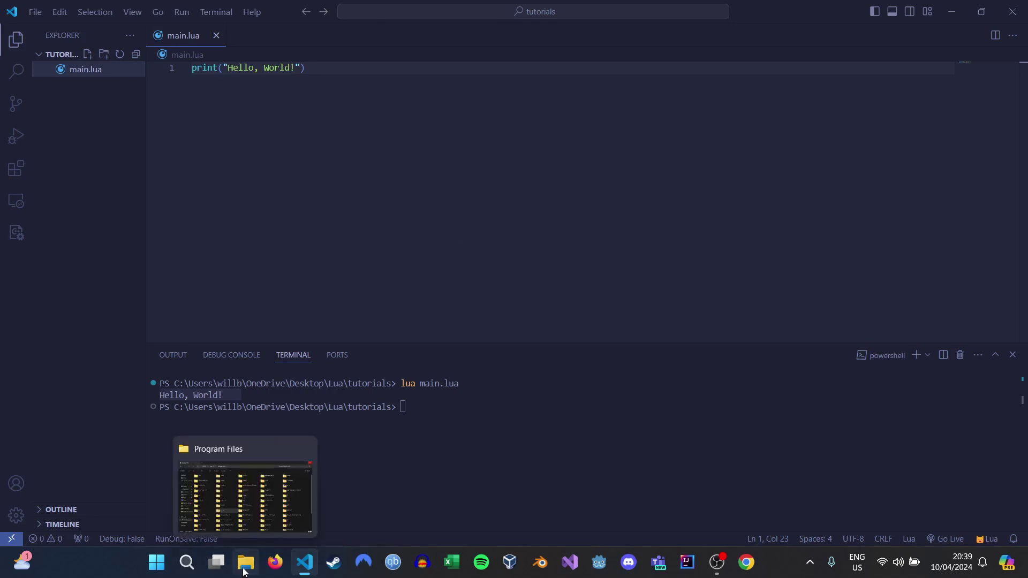
In File Explorer, open C:\Program Files\lua-5.4.2 via This PC and Acer (C:).
click(245, 567)
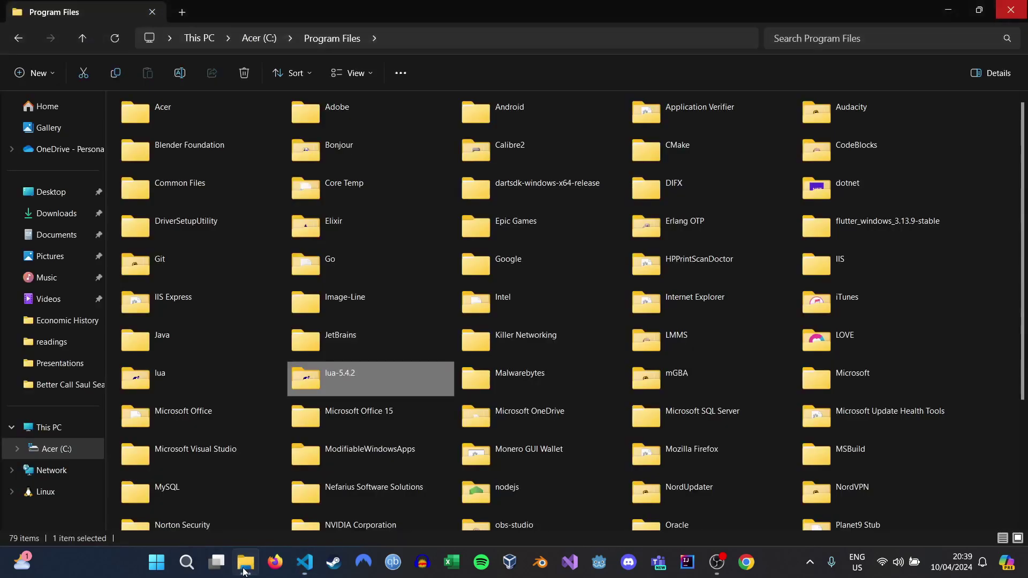
click(63, 434)
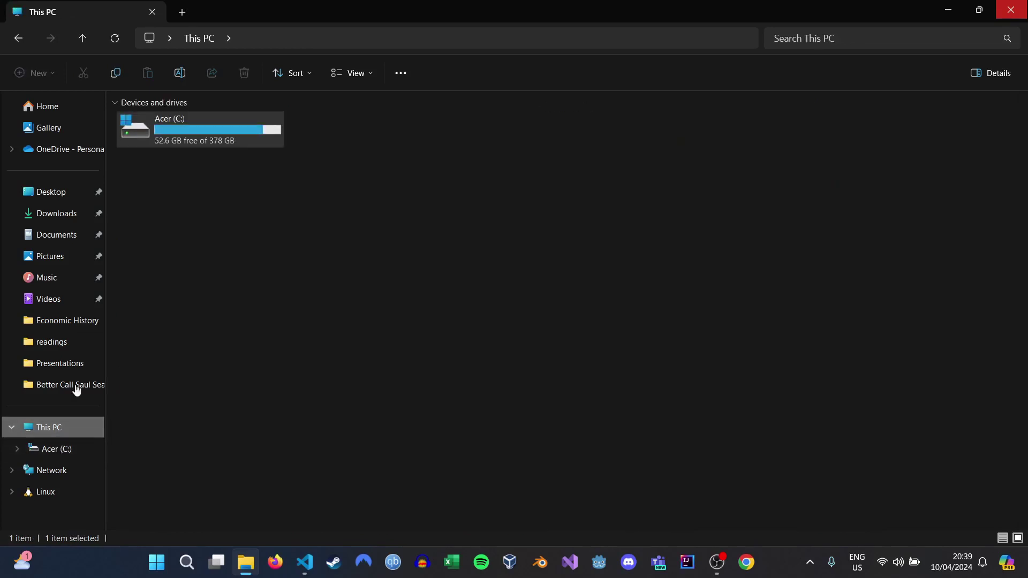
double_click(245, 125)
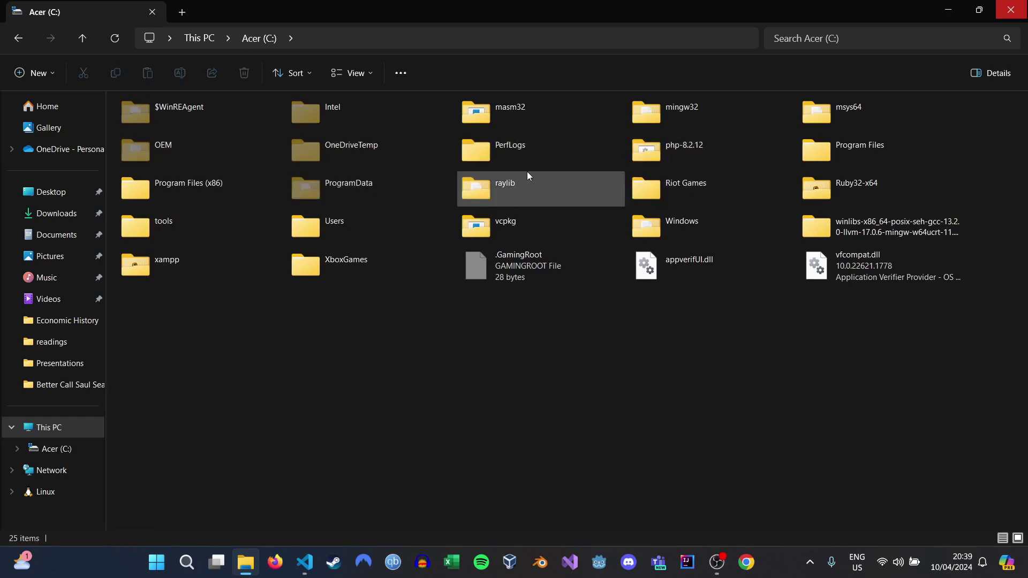
double_click(839, 152)
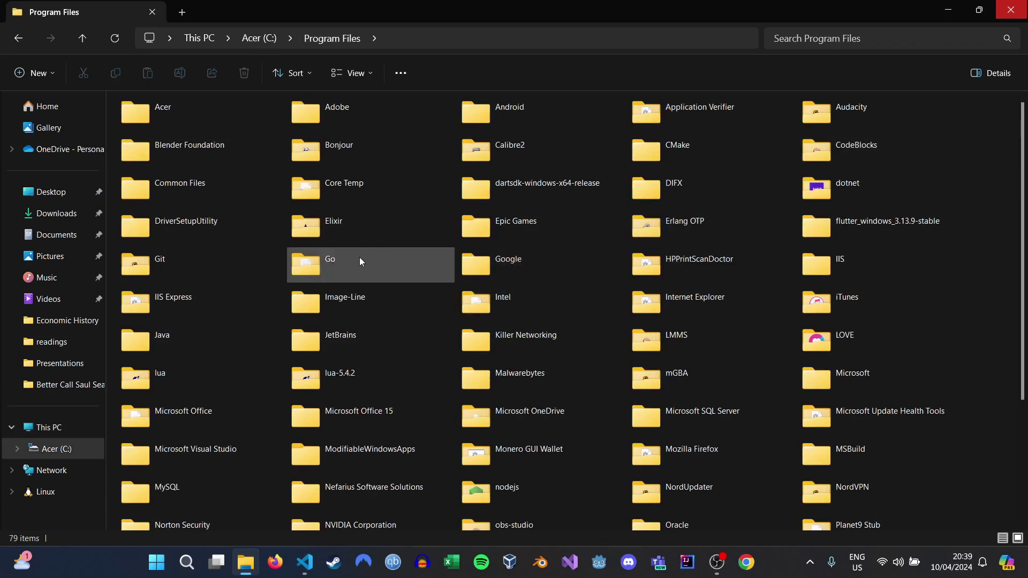
double_click(333, 378)
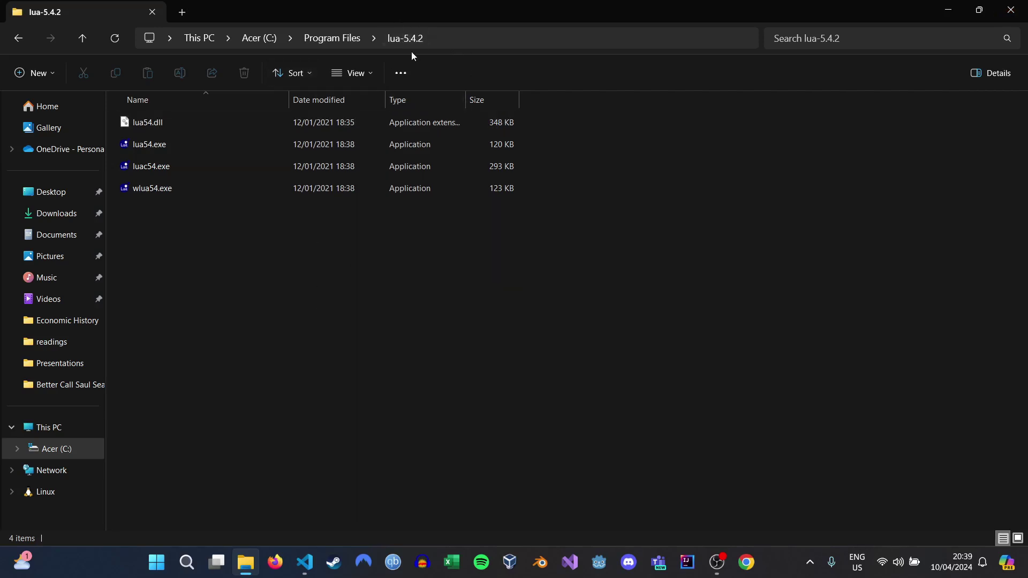
Select the folder's full path C:\Program Files\lua-5.4.2 in the address bar.
click(477, 37)
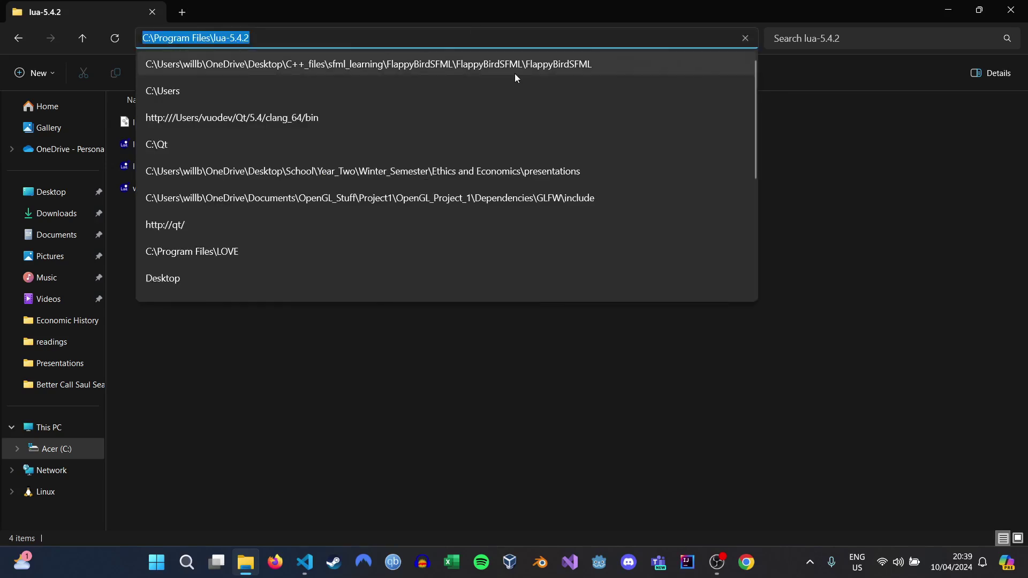
click(489, 387)
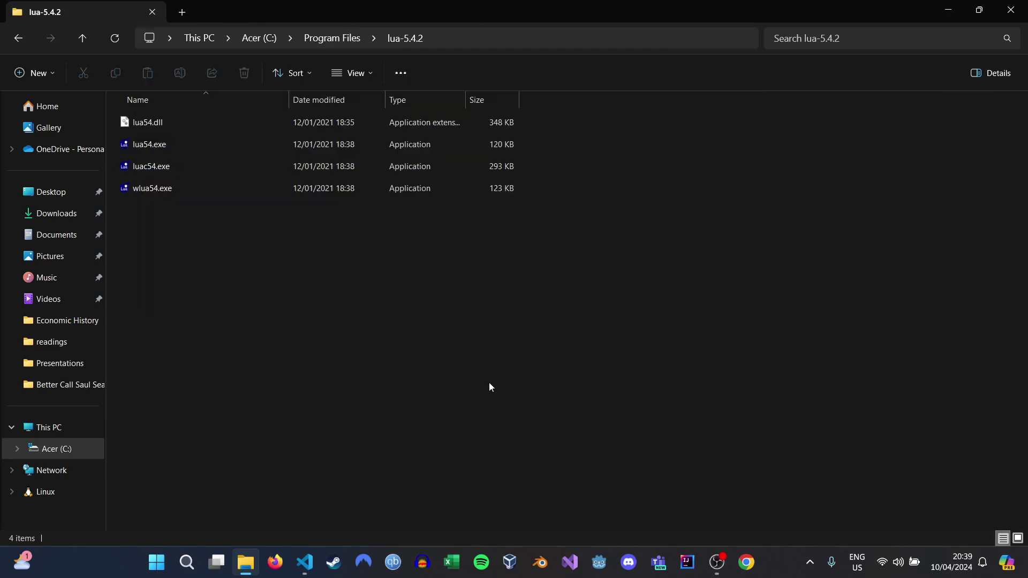
click(448, 37)
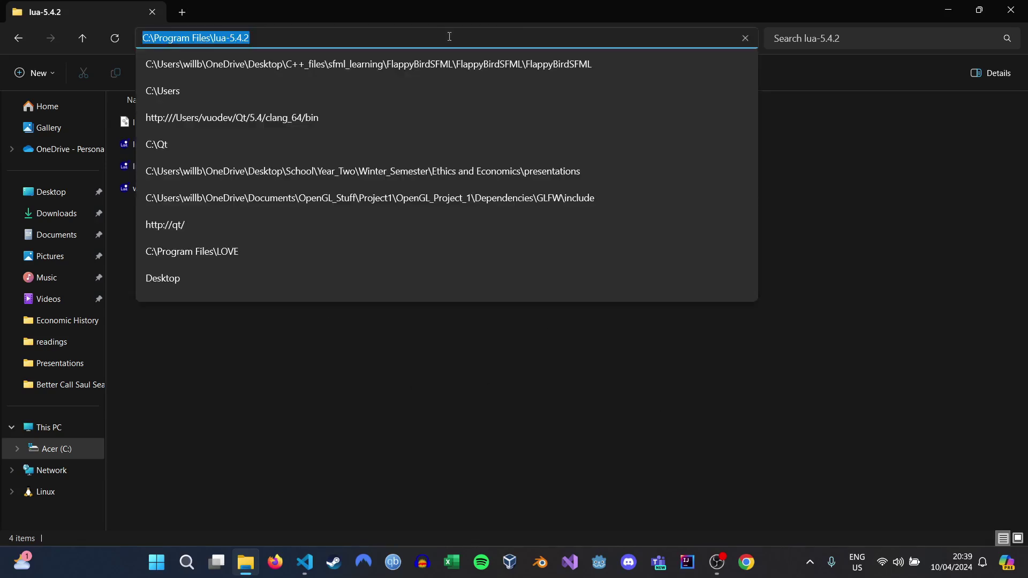
Open Windows Environment Variables through a Start menu search for 'envi'.
click(371, 437)
click(154, 562)
text(envi)
key(Return)
click(346, 321)
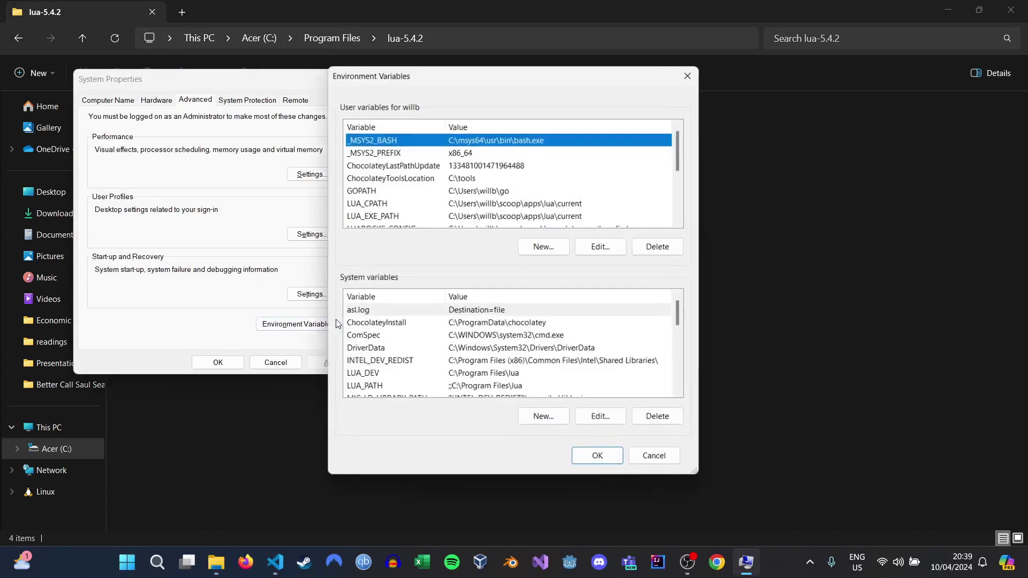
scroll(490, 189, down, 5)
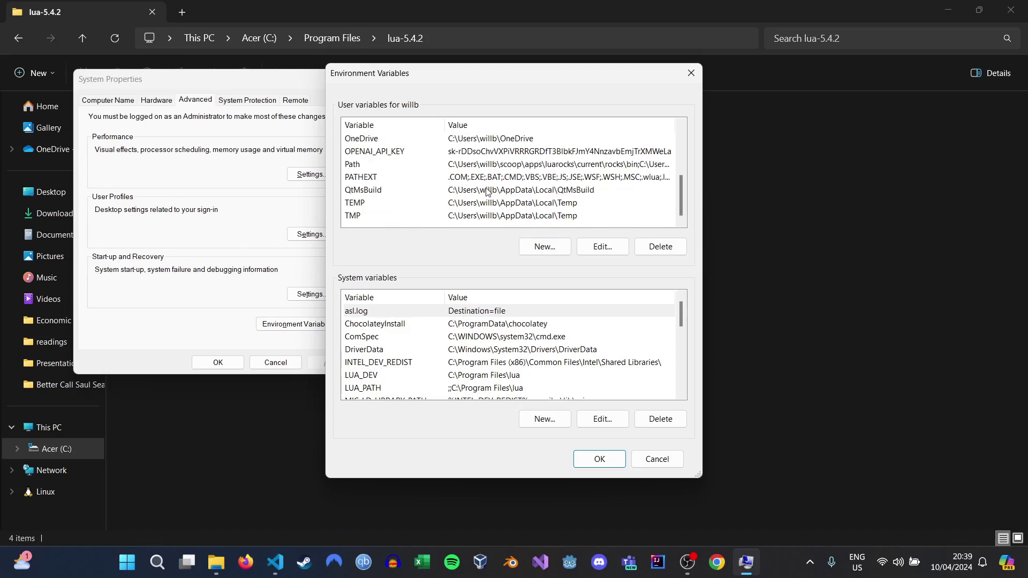
Add C:\Program Files\lua-5.4.2 to the user Path and clear the old C:\Program Files\lua entry.
double_click(430, 167)
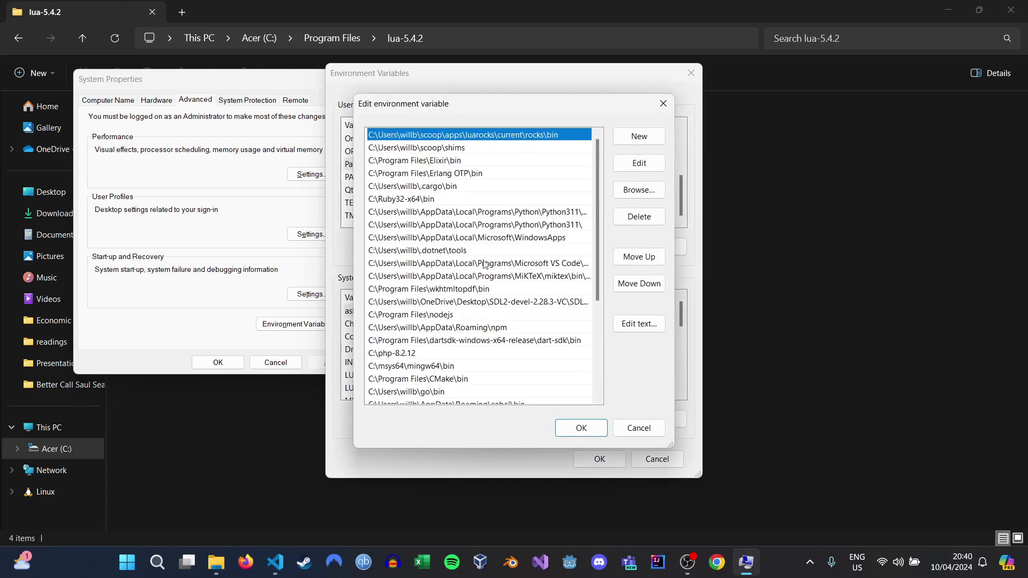
click(638, 136)
text(C:\Program Files\lua-5.4.2)
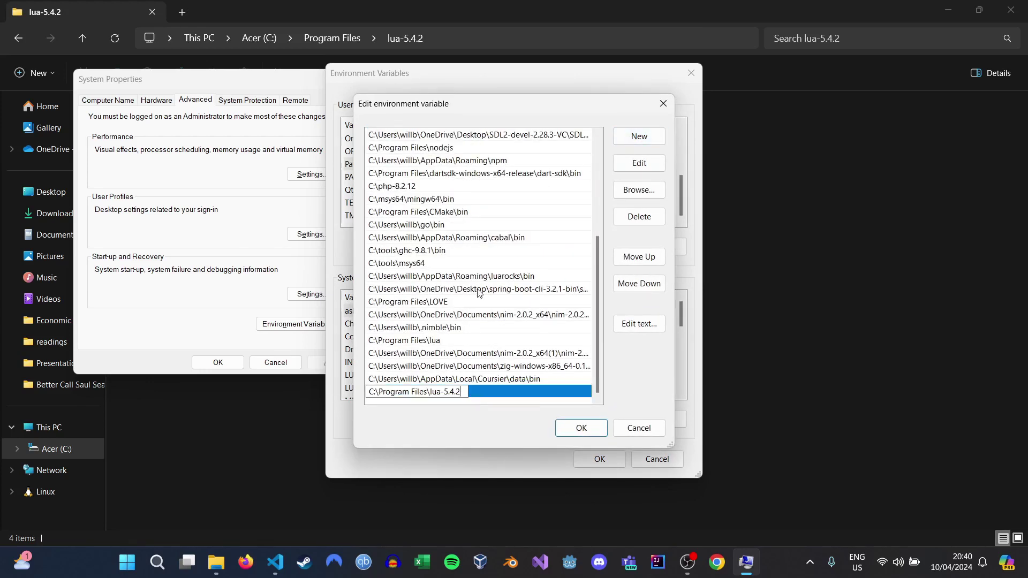
click(453, 341)
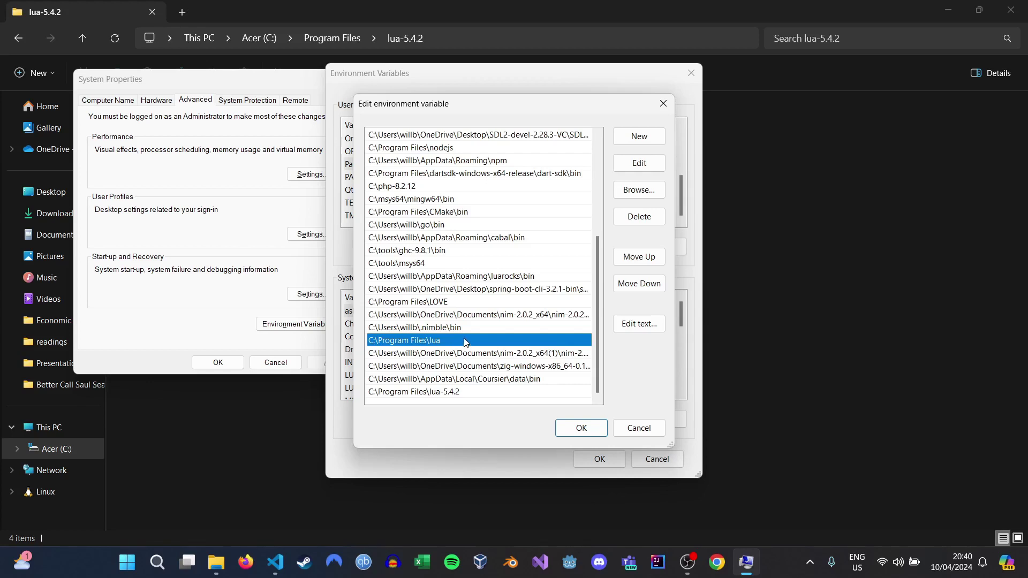
double_click(464, 339)
key(BackSpace)
click(582, 428)
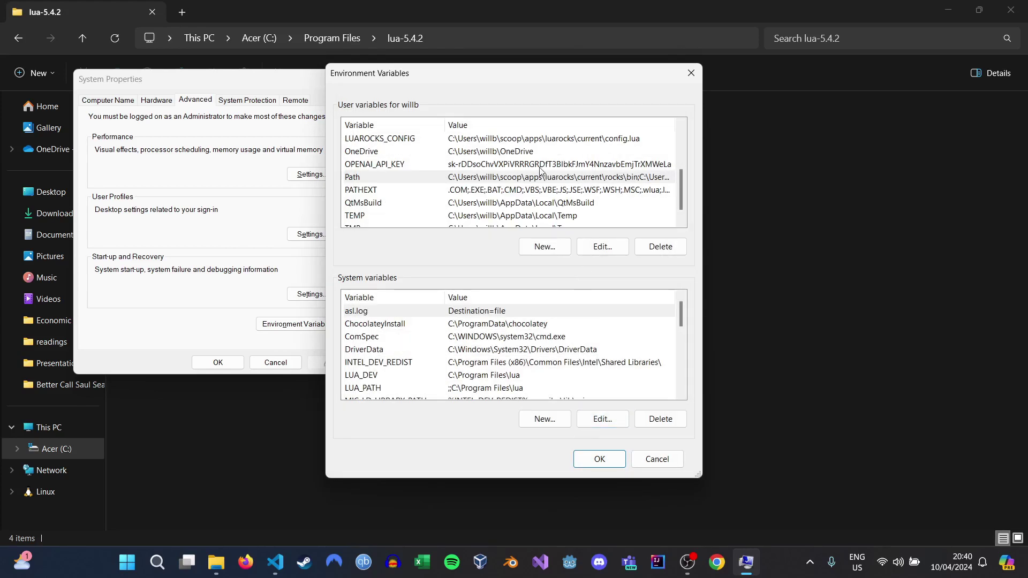
Recheck the user Path entries, then confirm and close Environment Variables.
double_click(530, 179)
scroll(482, 243, down, 5)
scroll(482, 243, down, 1)
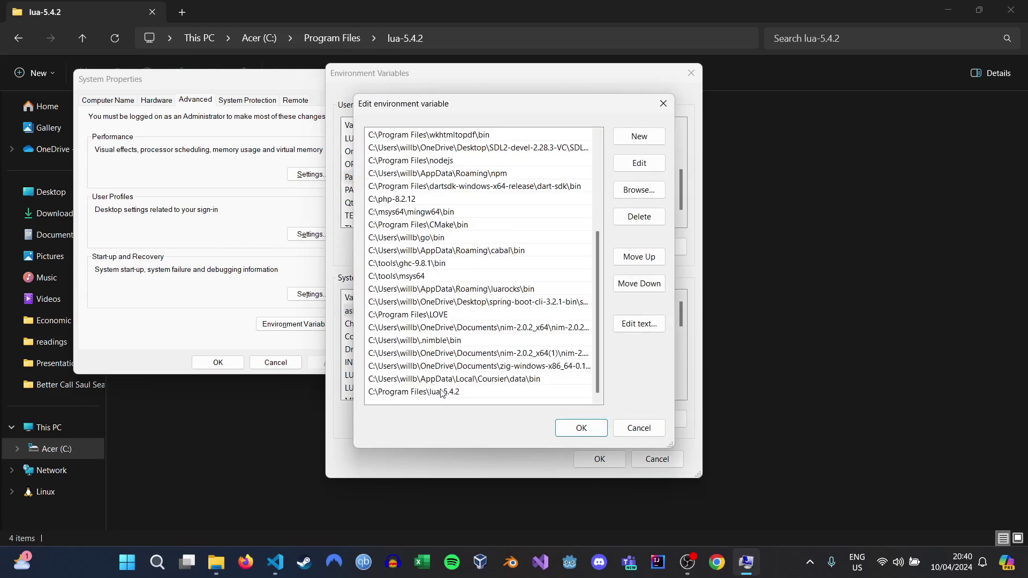
click(576, 427)
click(598, 459)
click(217, 363)
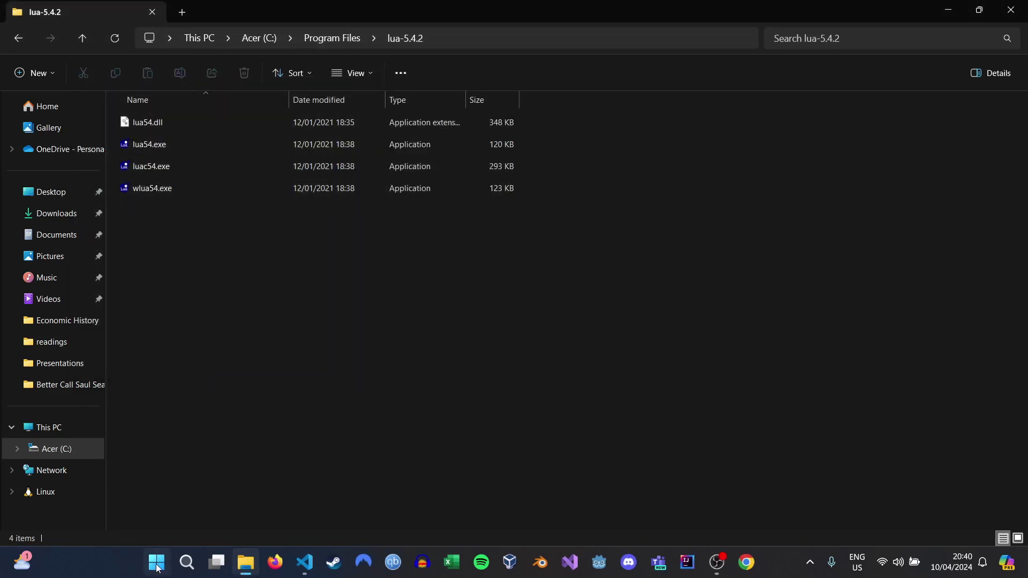
click(156, 562)
click(496, 84)
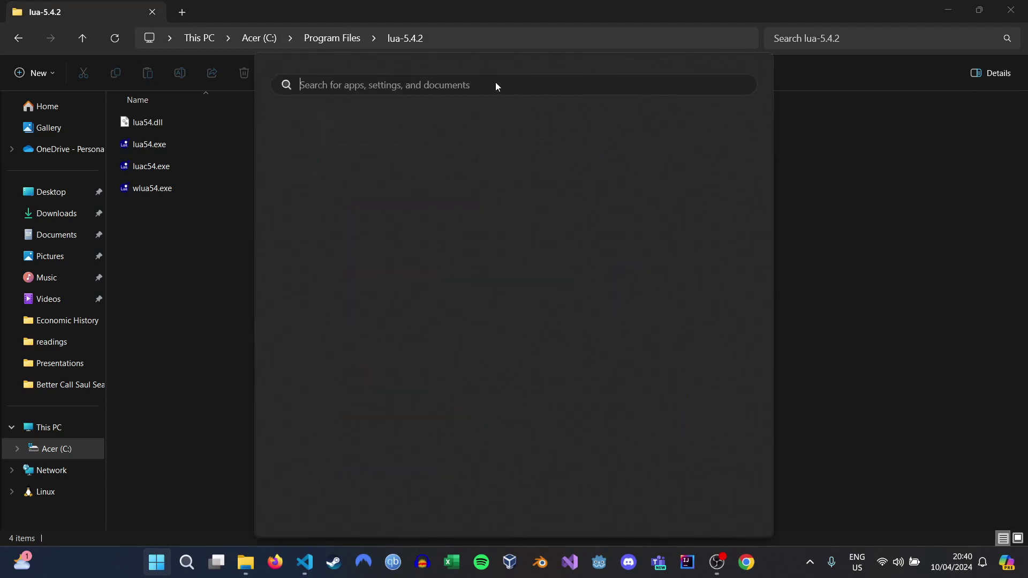
text(cmd)
key(Return)
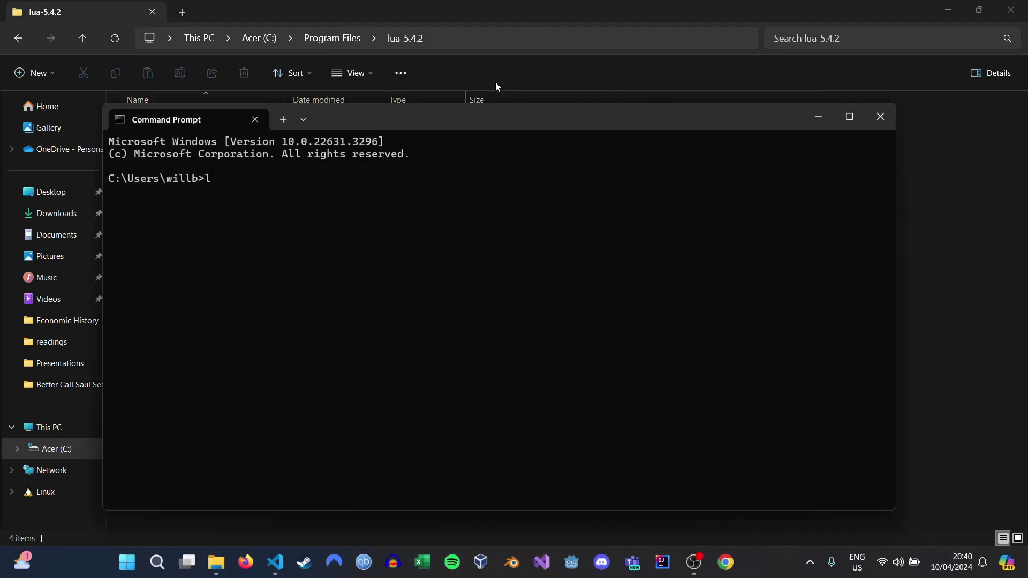
text(lua)
key(Return)
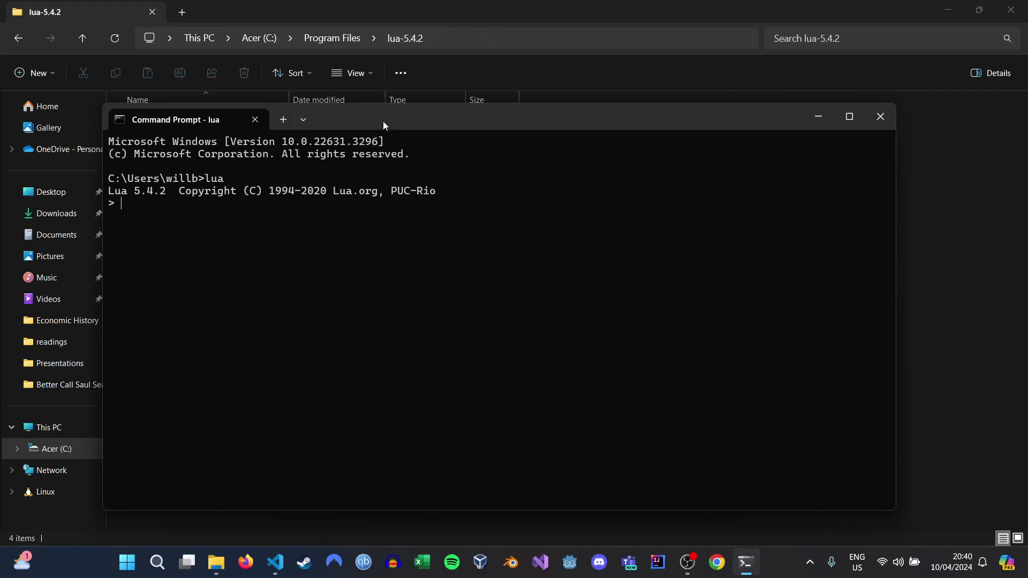
click(634, 81)
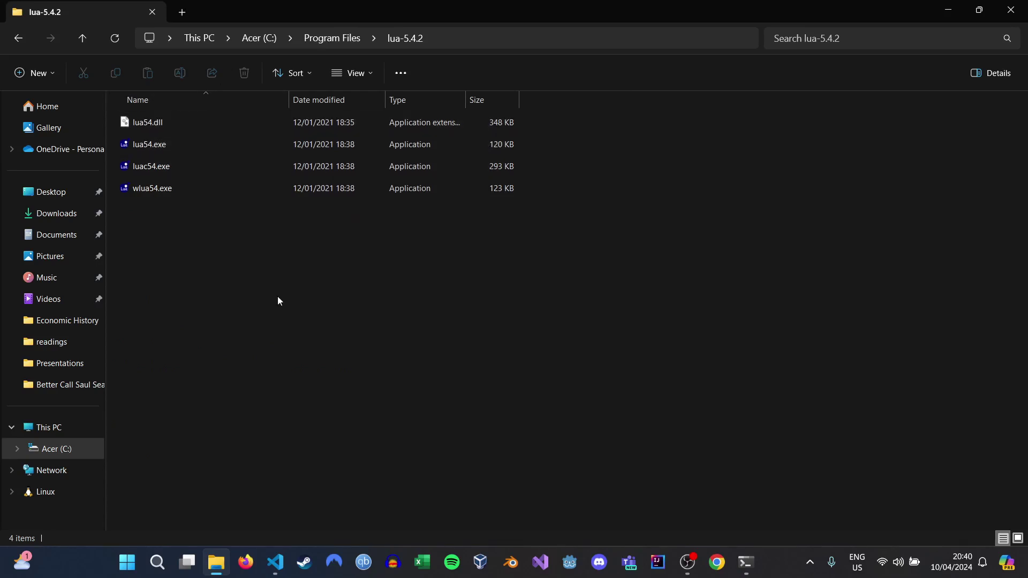
click(746, 561)
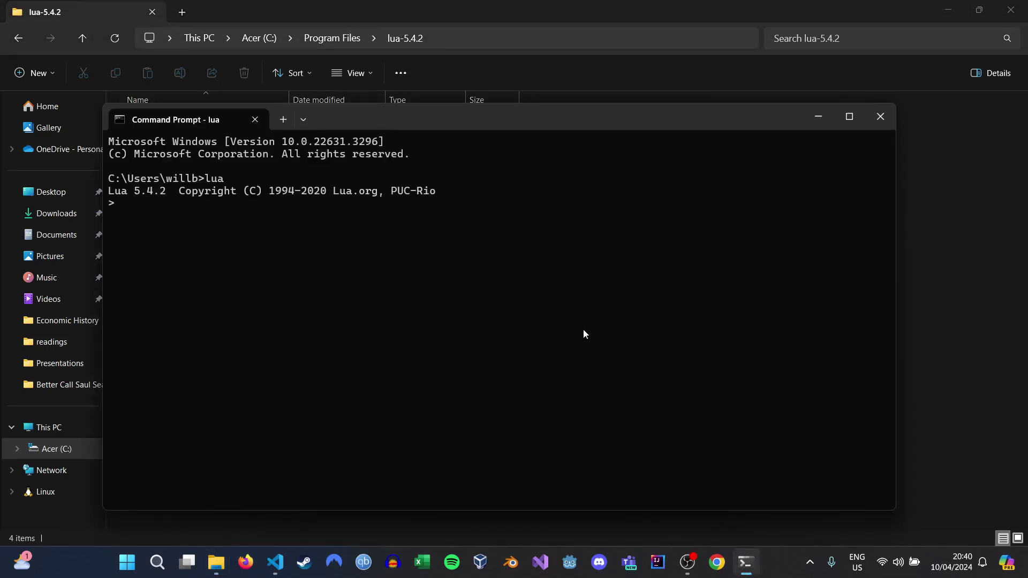
click(881, 117)
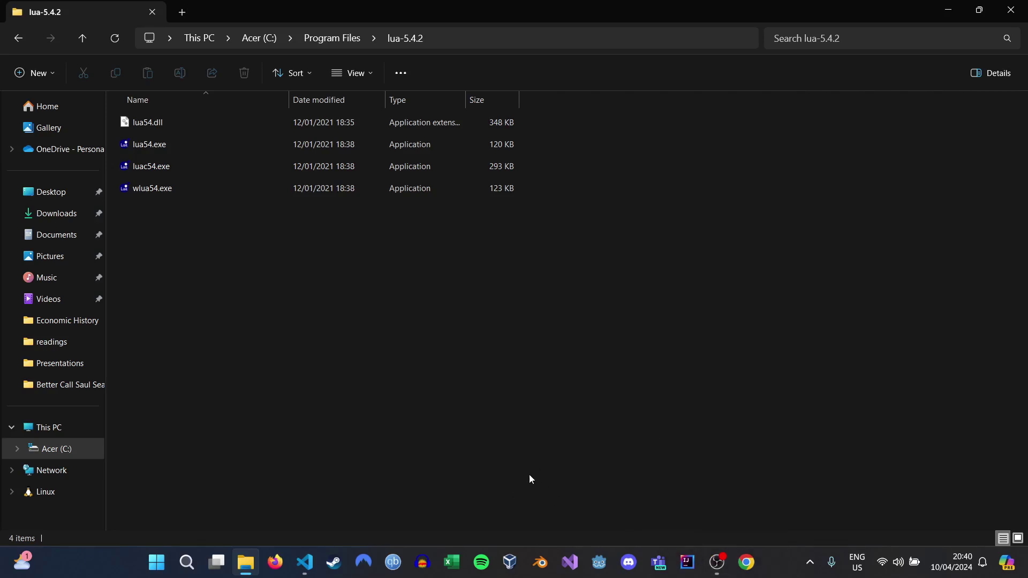
Bring VS Code forward and focus the main.lua editor showing print("Hello, World!").
click(304, 562)
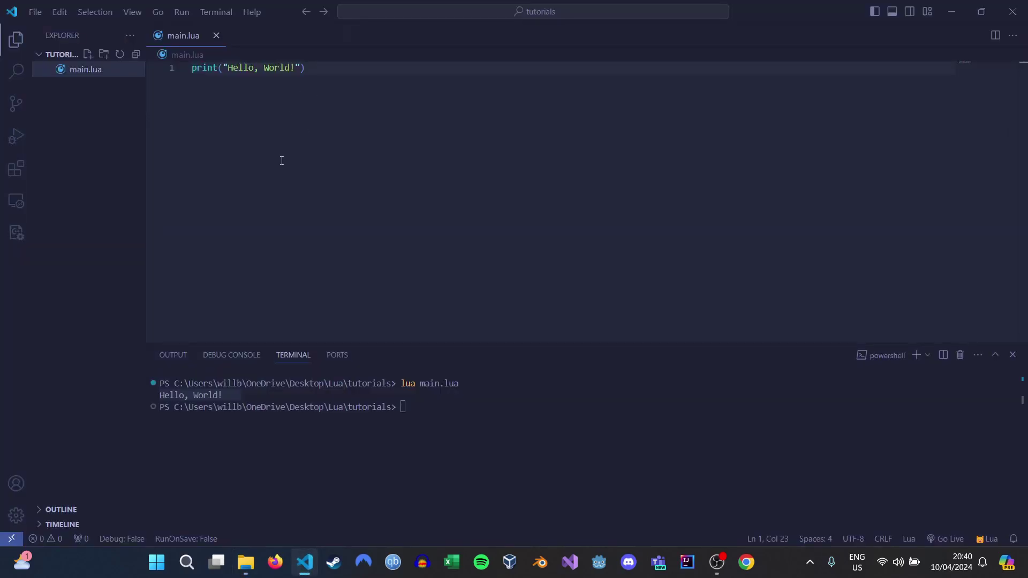
click(327, 71)
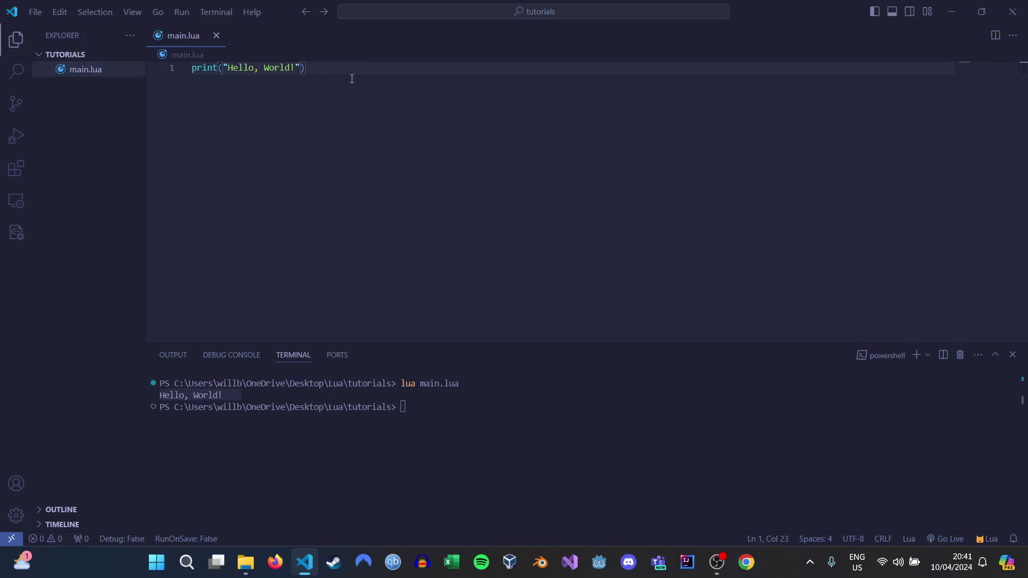